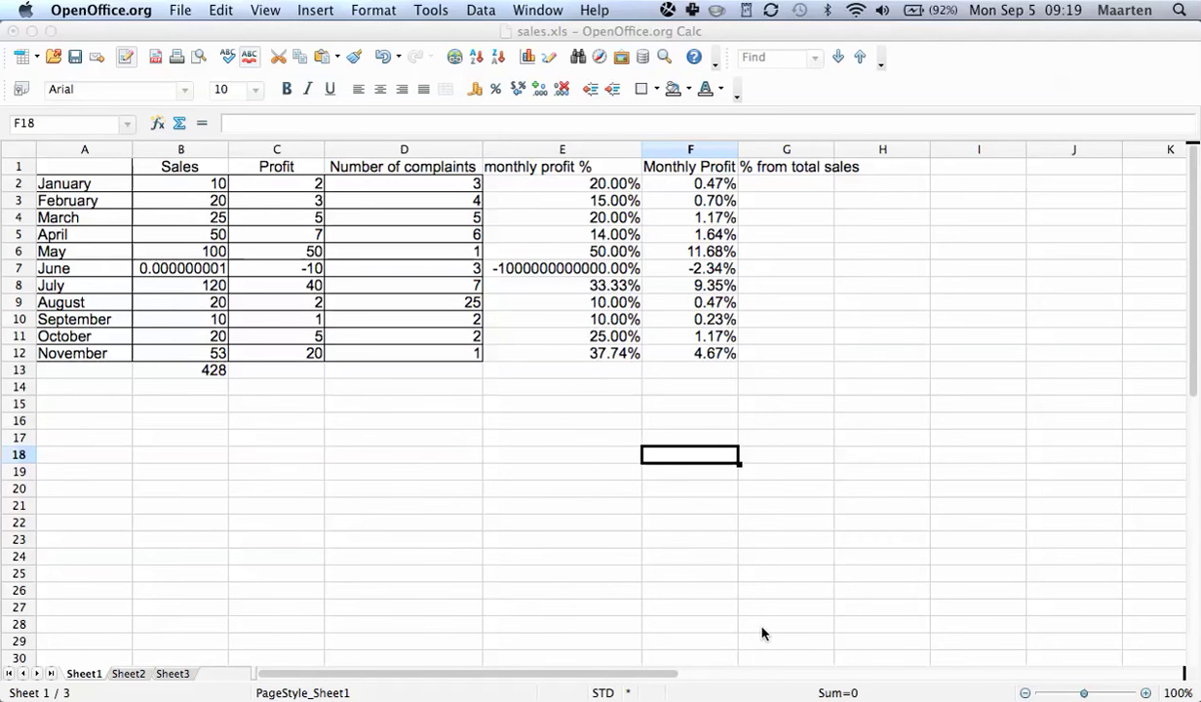
Fill the January monthly profit formula from E2 down to E12 and examine the formulas in E2 and E12.
{"action": "left_click", "coordinate": [628, 194]}
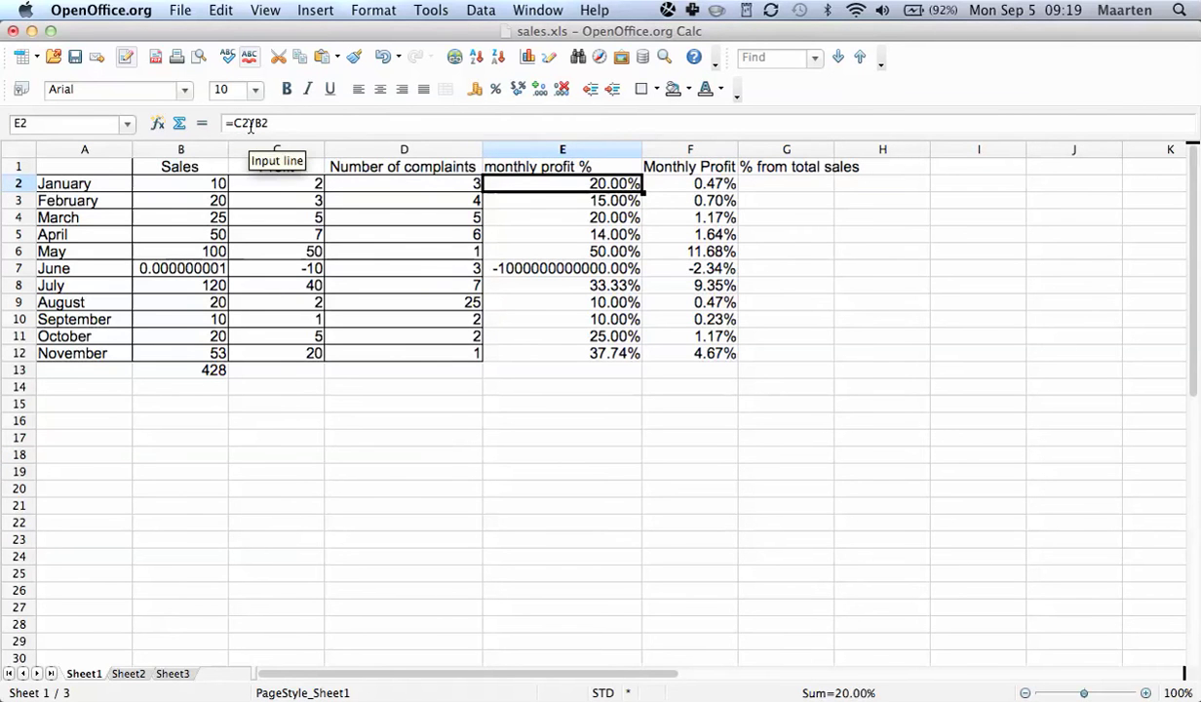
{"action": "left_click_drag", "start_coordinate": [642, 192], "coordinate": [640, 356]}
{"action": "left_click", "coordinate": [584, 217]}
{"action": "left_click", "coordinate": [589, 185]}
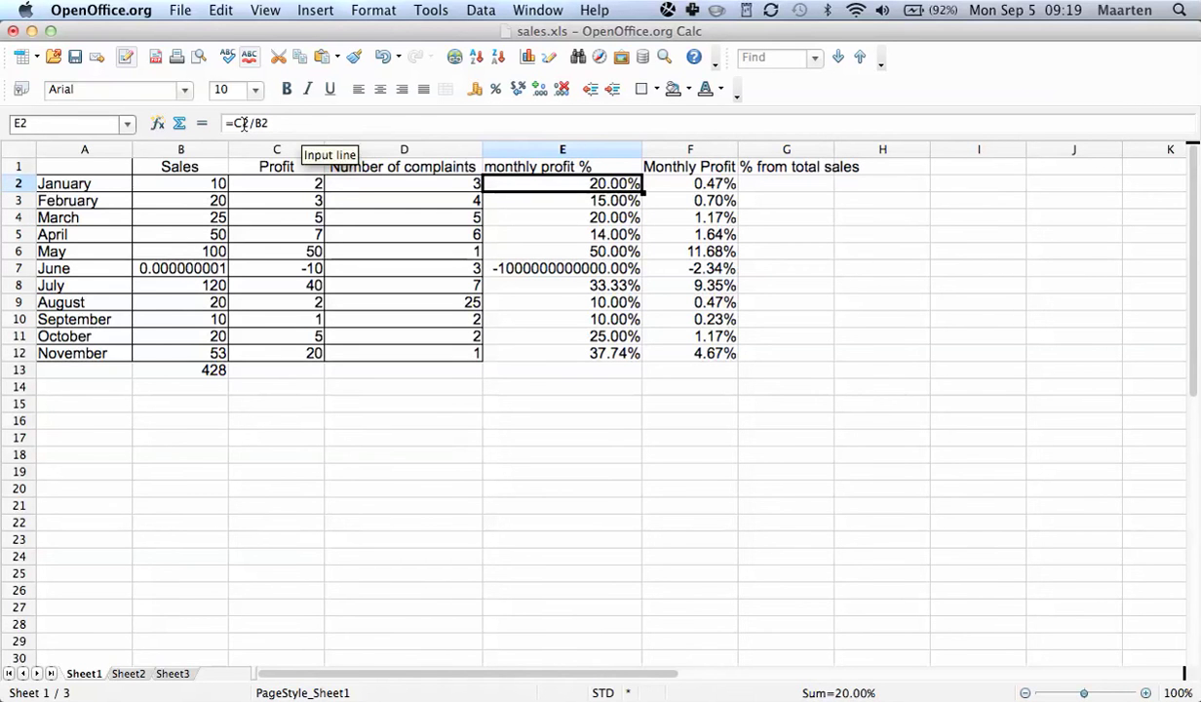
{"action": "left_click", "coordinate": [600, 356]}
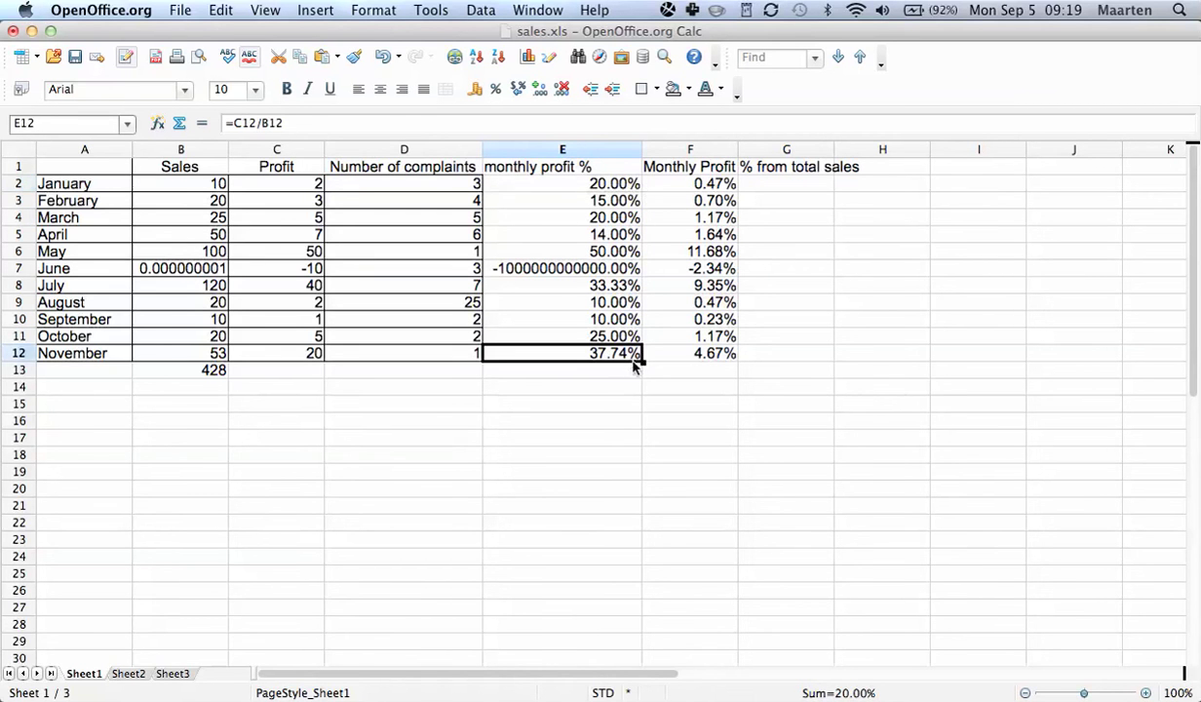
Clear the monthly profit % values for February through November, cells E3 to E12.
{"action": "left_click", "coordinate": [603, 185]}
{"action": "left_click_drag", "start_coordinate": [609, 200], "coordinate": [614, 366]}
{"action": "key", "text": "Delete"}
Fill the E2 formula down into E3 and compare the row references in both cells.
{"action": "left_click", "coordinate": [531, 183]}
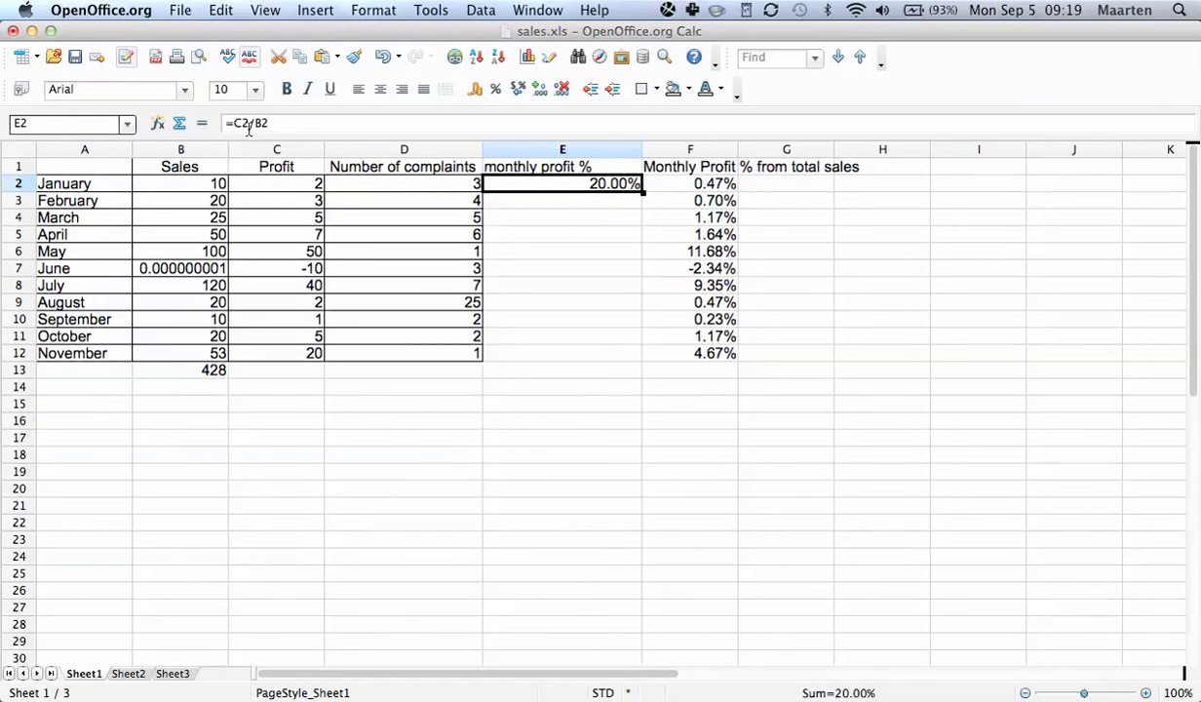
{"action": "left_click_drag", "start_coordinate": [644, 193], "coordinate": [611, 209]}
{"action": "left_click", "coordinate": [549, 203]}
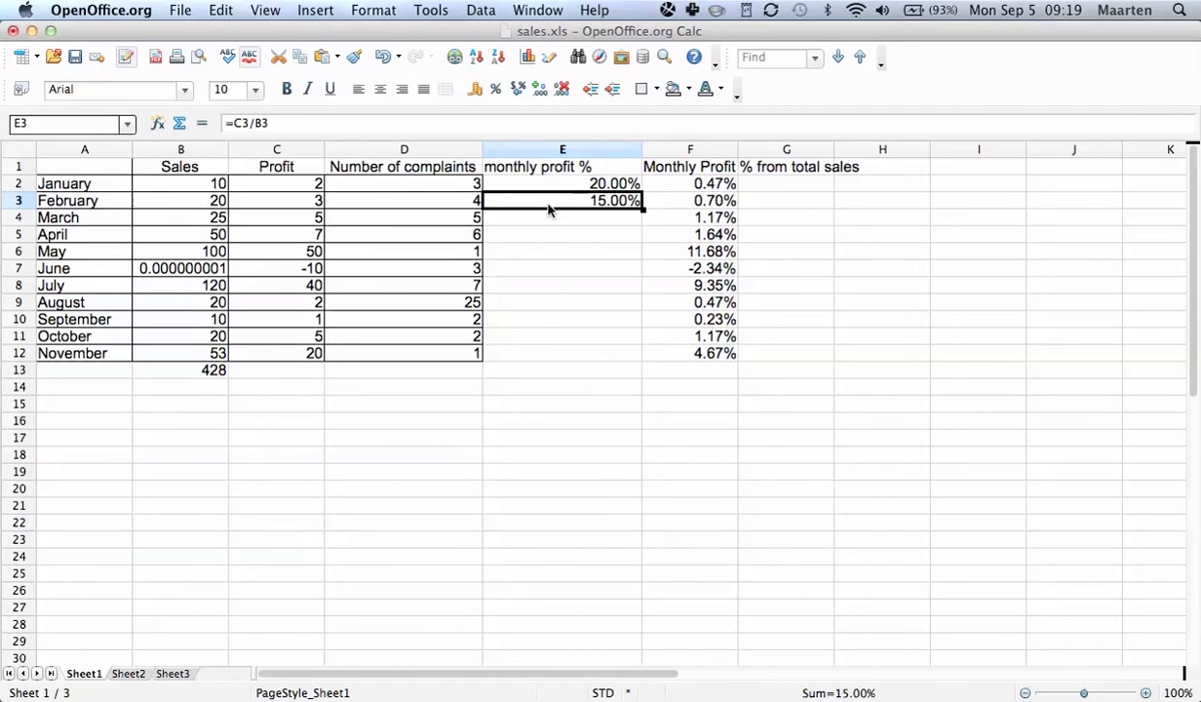
{"action": "left_click", "coordinate": [588, 183]}
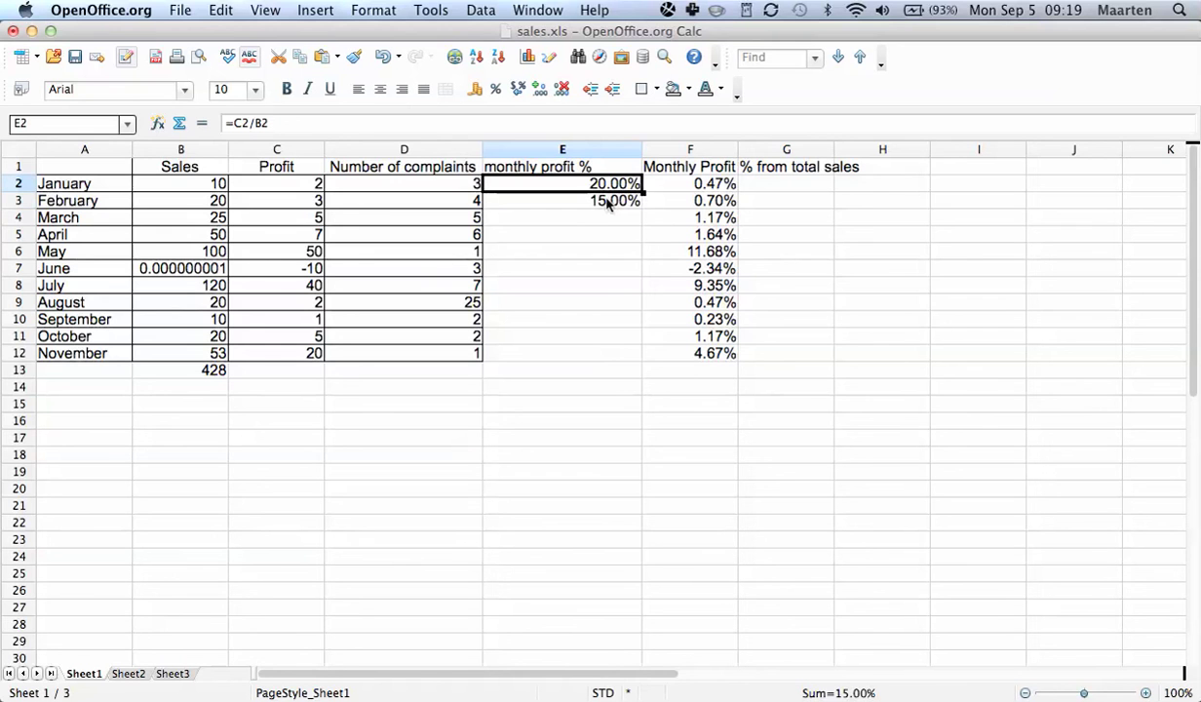
{"action": "left_click", "coordinate": [602, 201]}
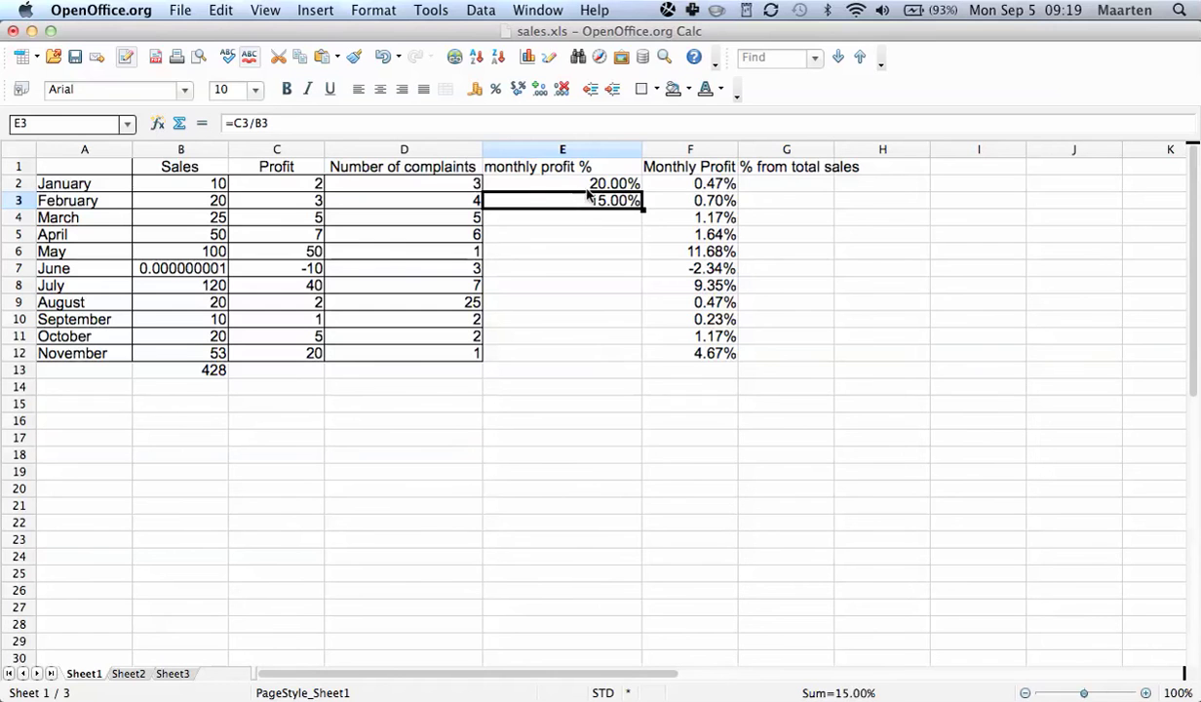
{"action": "left_click", "coordinate": [570, 183]}
Fill the E2 formula sideways into F2, replacing January's total-sales percentage formula.
{"action": "left_click", "coordinate": [716, 183]}
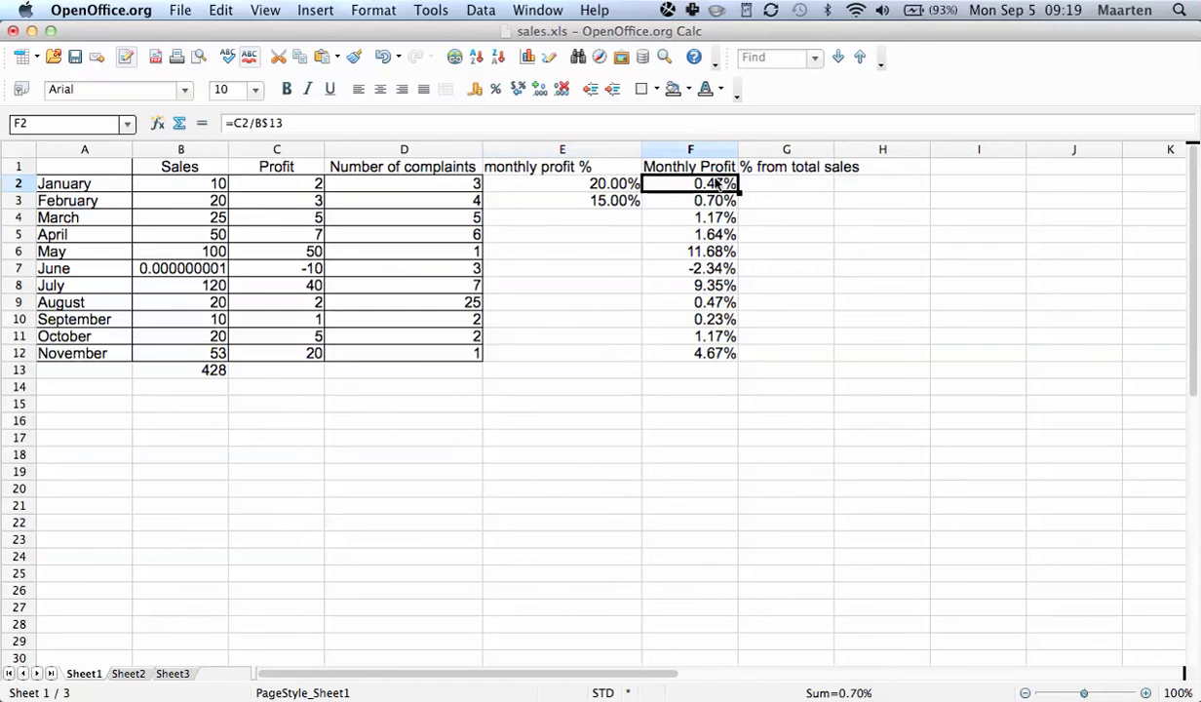
{"action": "left_click", "coordinate": [588, 188]}
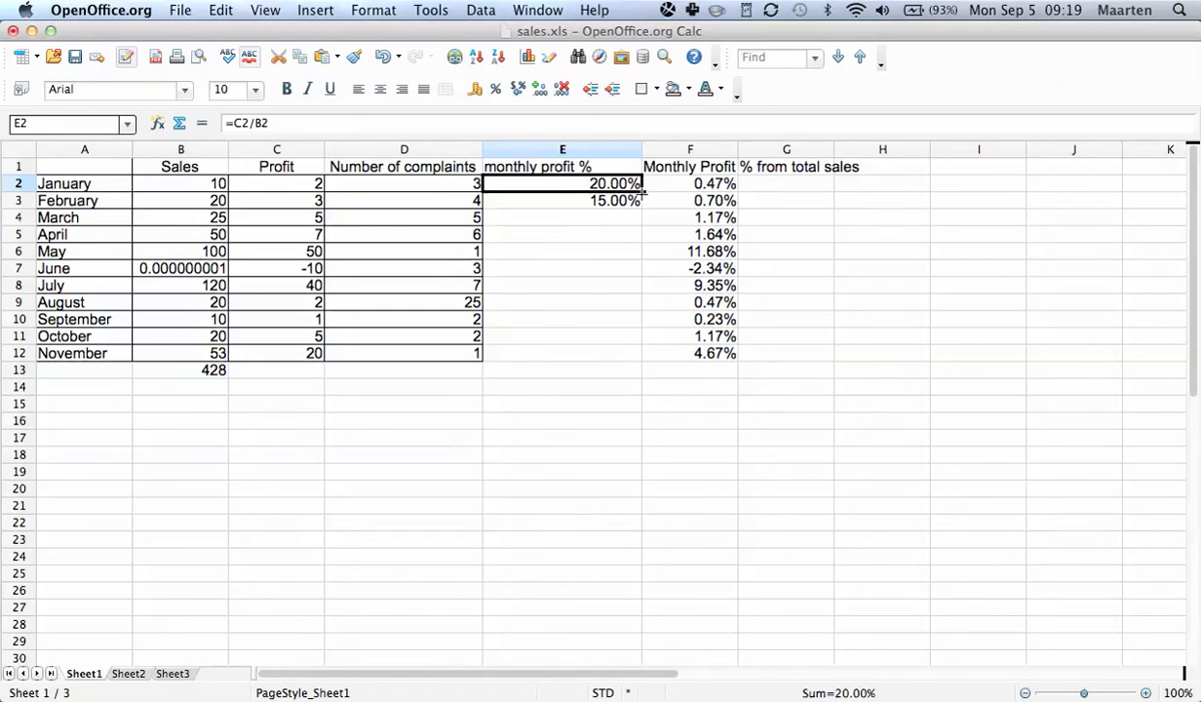
{"action": "left_click_drag", "start_coordinate": [662, 195], "coordinate": [717, 187]}
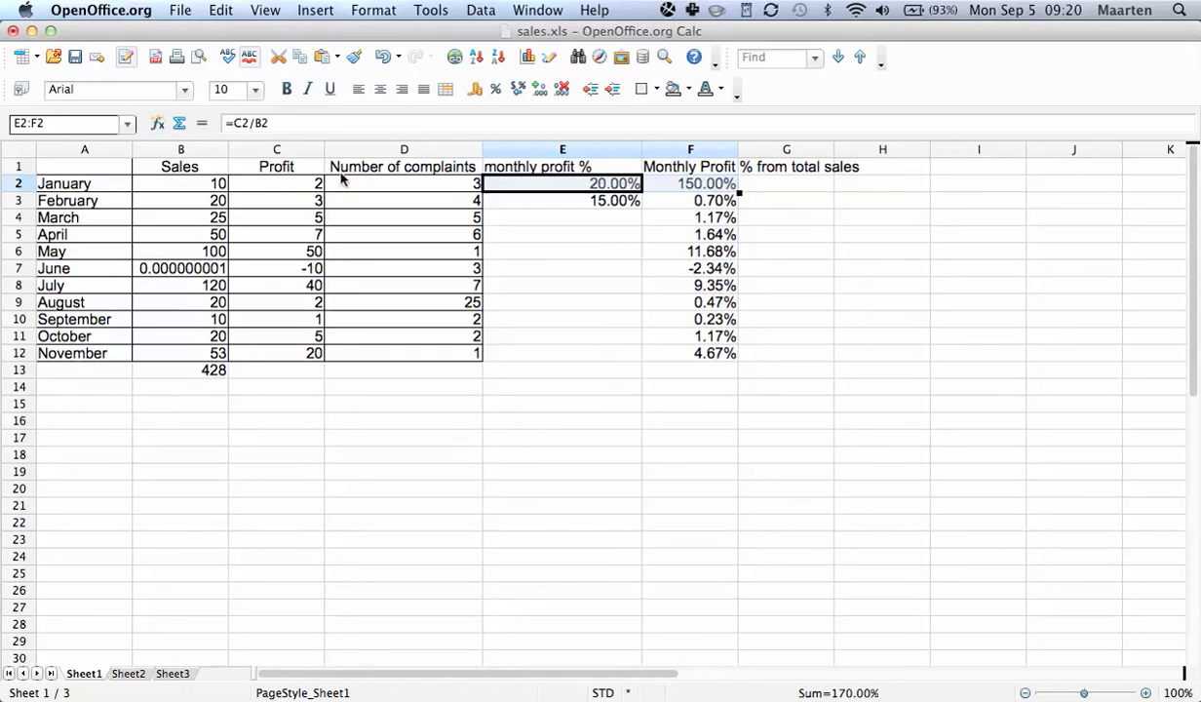
Compare the formulas in E2 and F2 and examine which cells each one references.
{"action": "left_click", "coordinate": [658, 188]}
{"action": "left_click", "coordinate": [540, 186]}
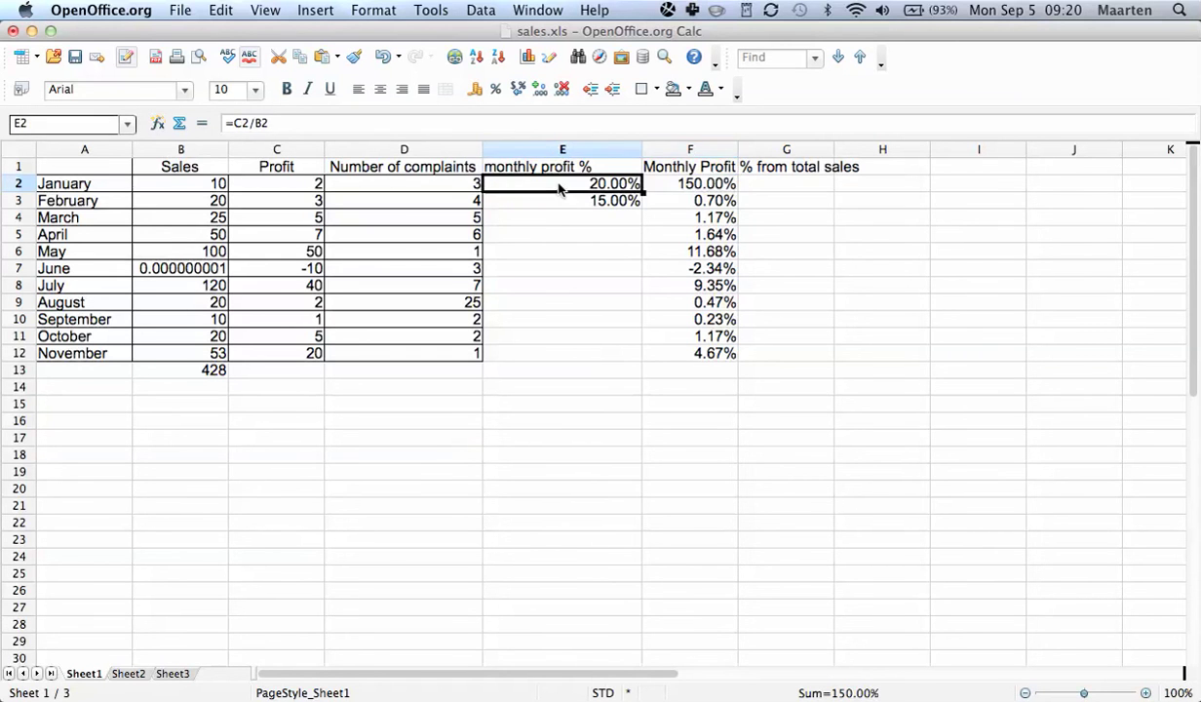
{"action": "left_click", "coordinate": [690, 184]}
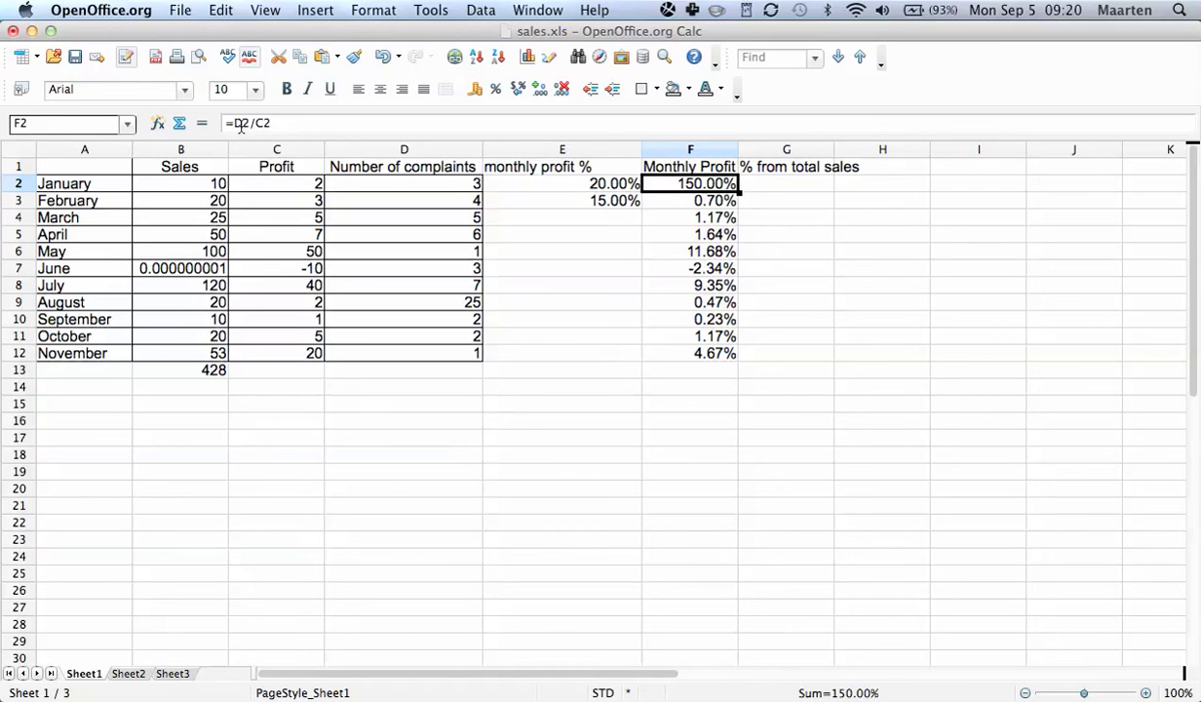
{"action": "left_click", "coordinate": [585, 185]}
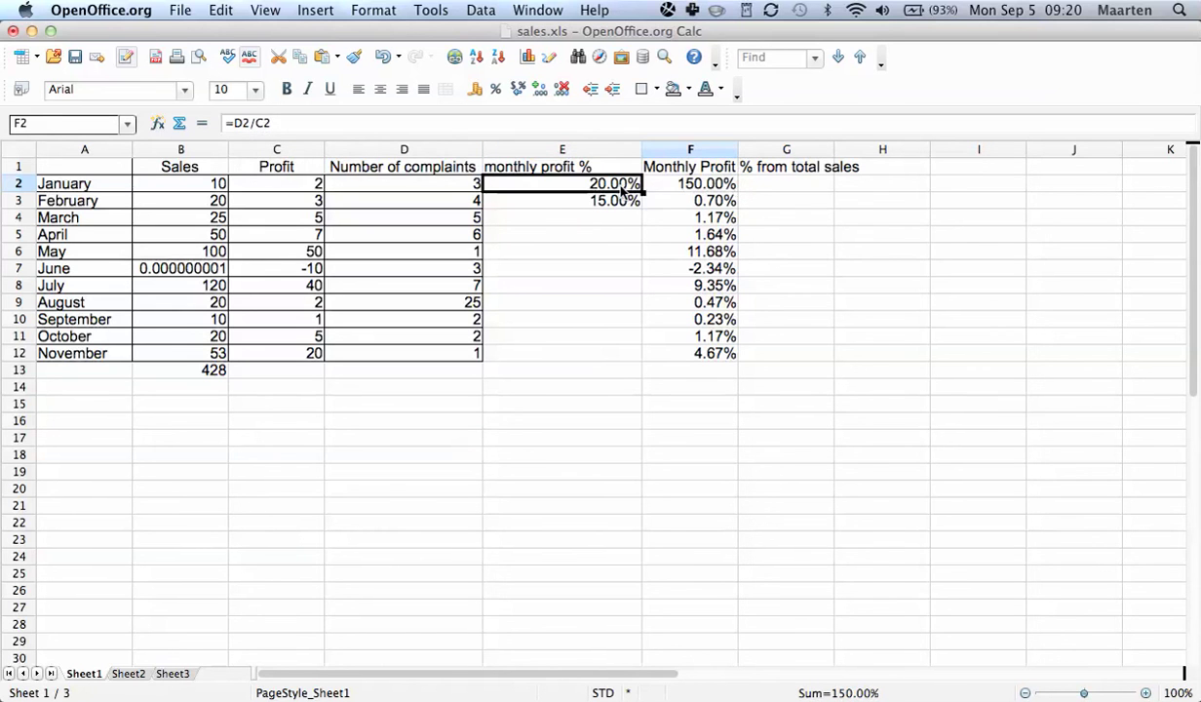
{"action": "left_click", "coordinate": [267, 126]}
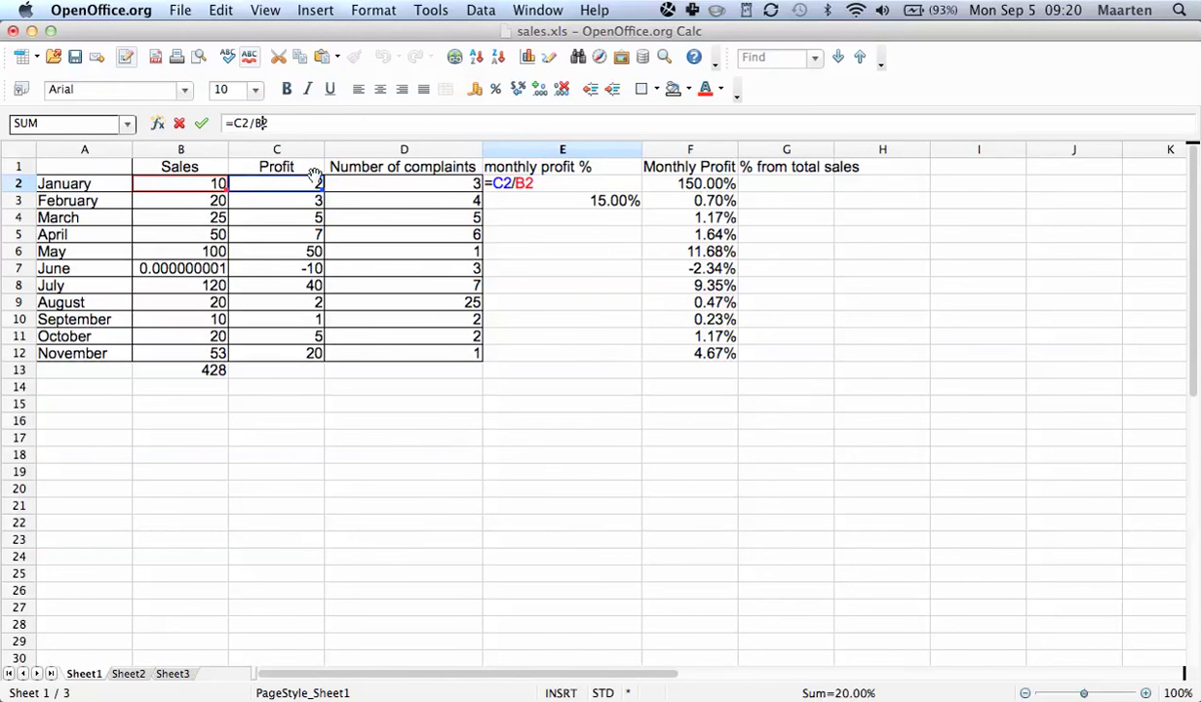
{"action": "key", "text": "Return"}
{"action": "key", "text": "Up"}
{"action": "key", "text": "Right"}
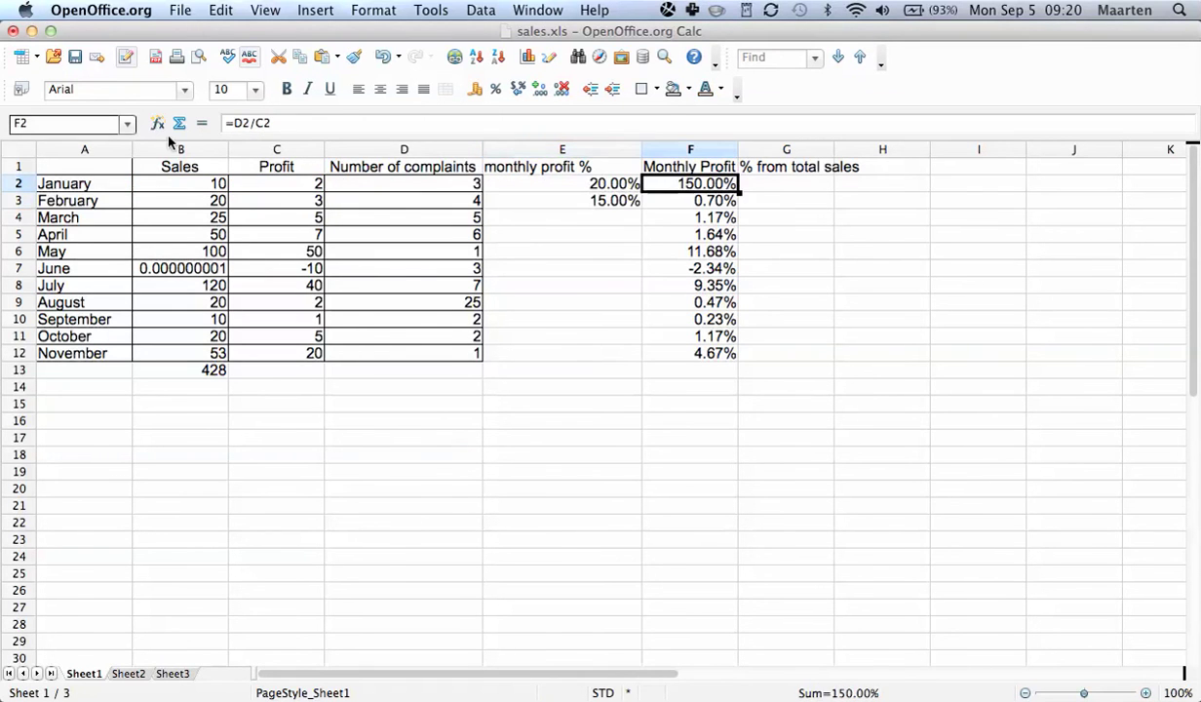
{"action": "key", "text": "F2"}
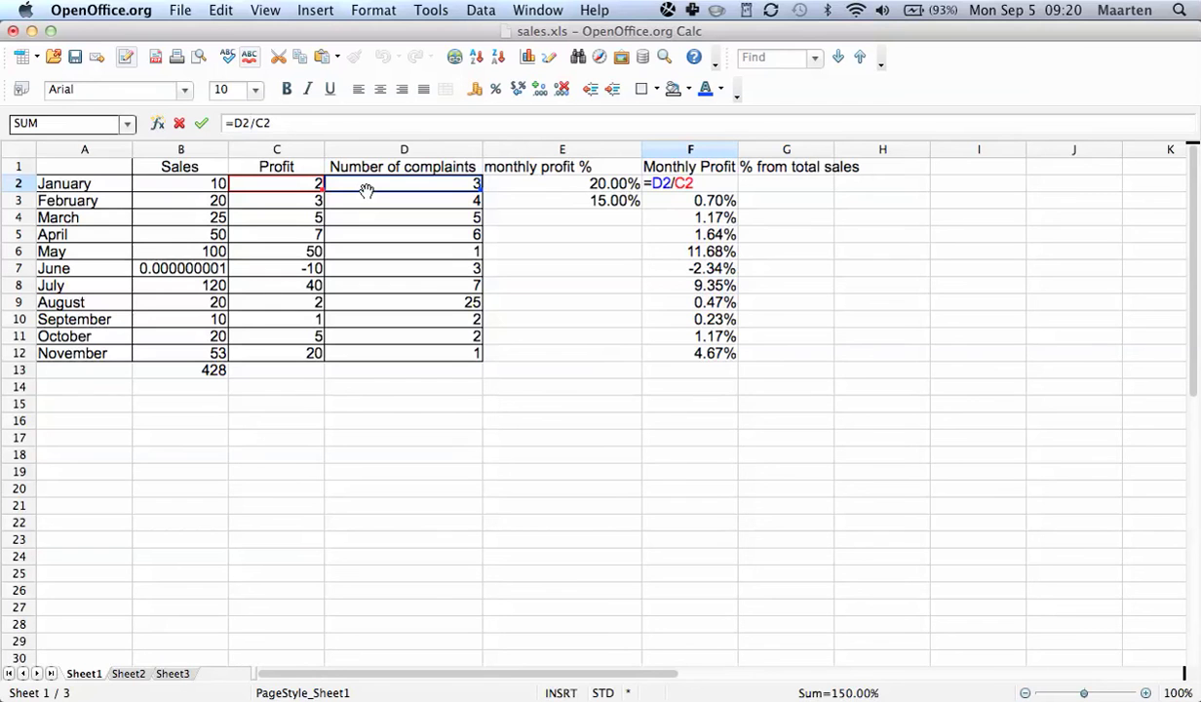
{"action": "key", "text": "Return"}
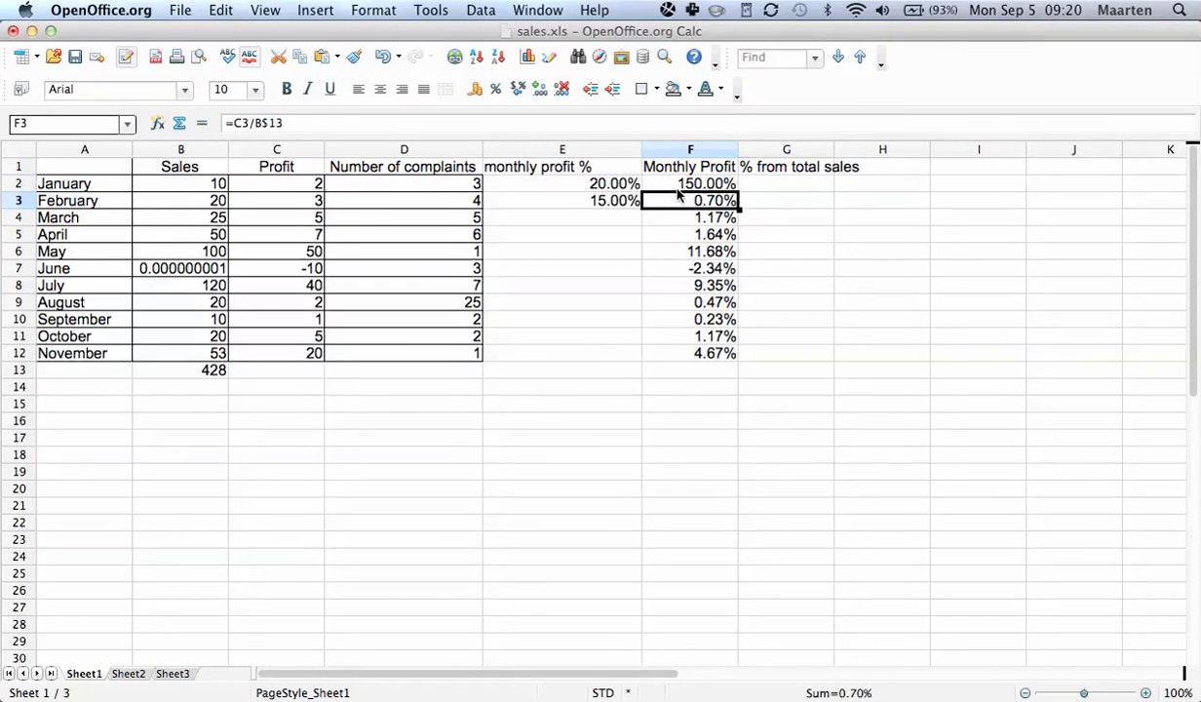
Restore January's total-sales percentage formula by filling F3 up into F2.
{"action": "left_click_drag", "start_coordinate": [738, 208], "coordinate": [737, 199]}
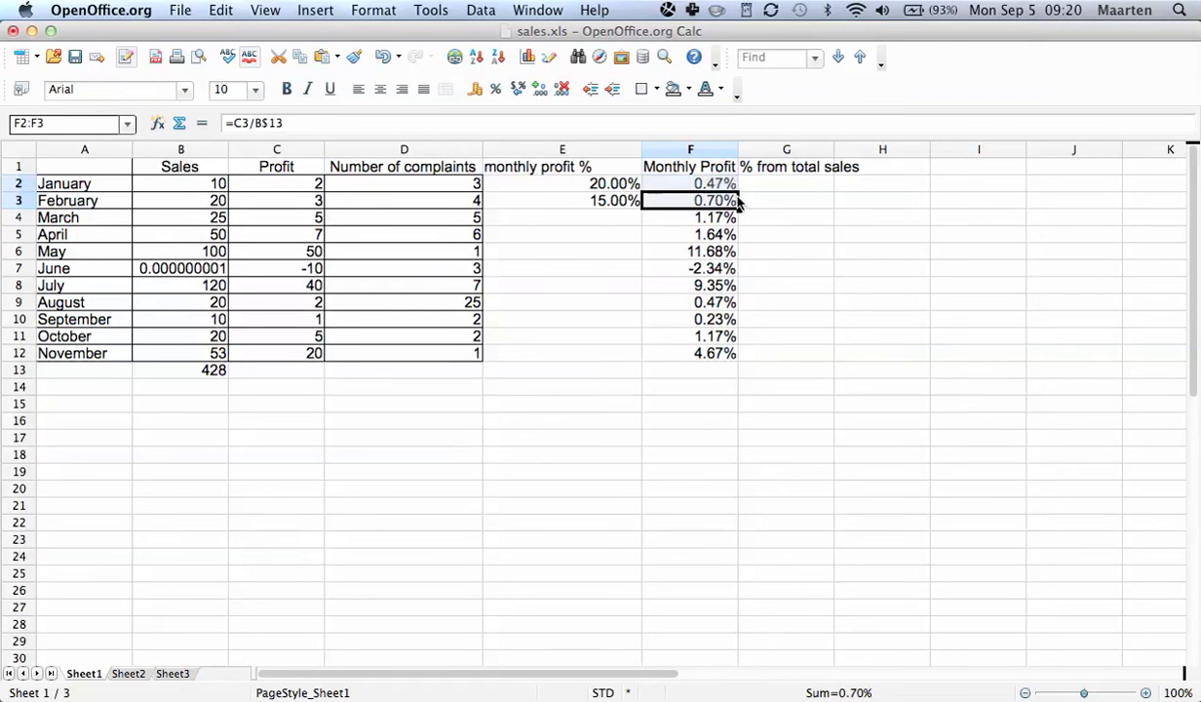
{"action": "key", "text": "Up"}
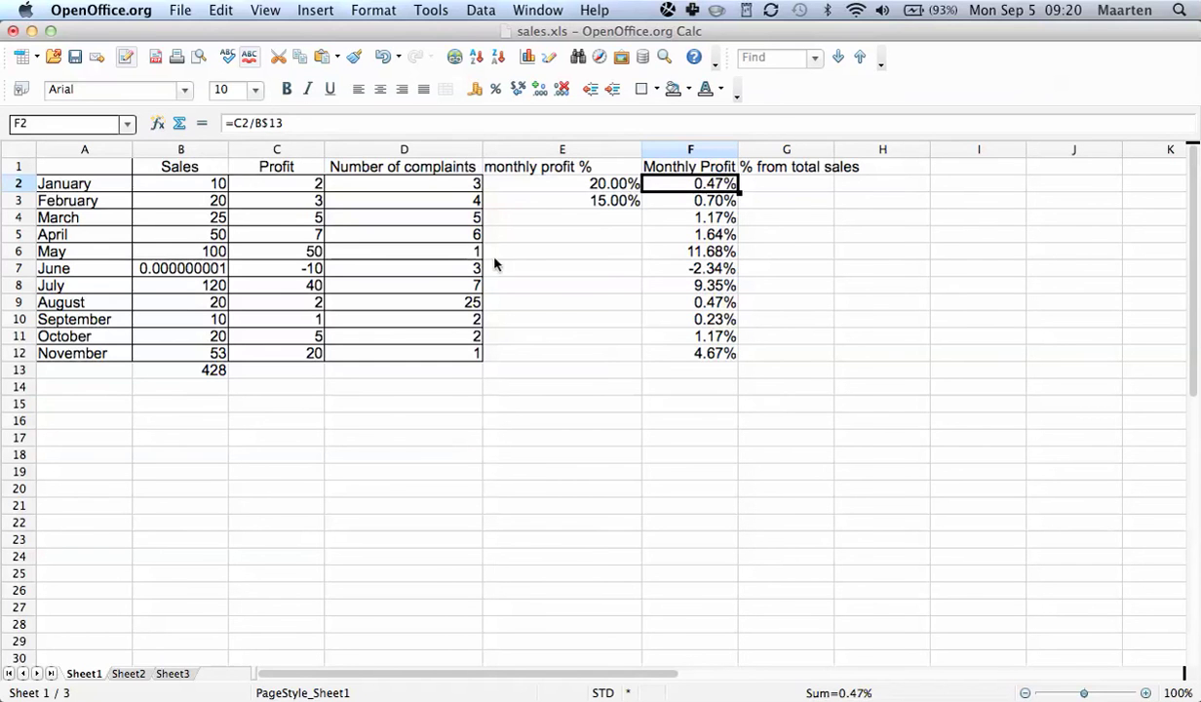
Examine how the formulas in F12 and F2 refer to the total sales in B13.
{"action": "left_click", "coordinate": [714, 353]}
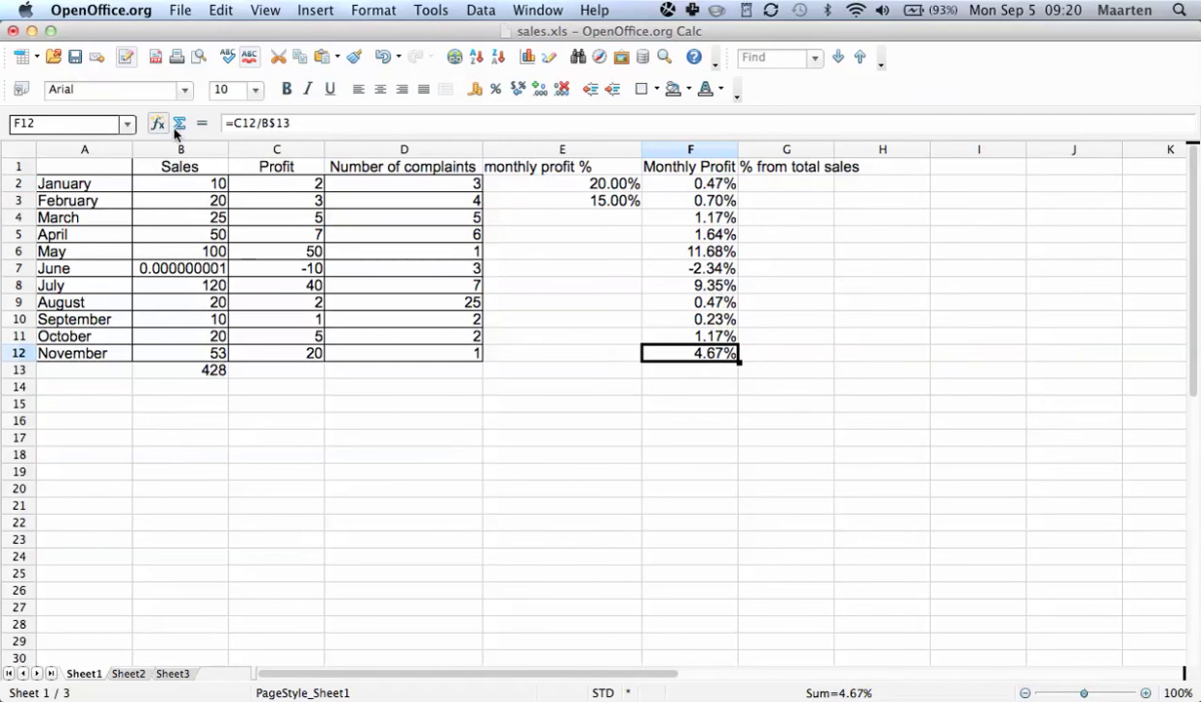
{"action": "left_click", "coordinate": [274, 122]}
{"action": "key", "text": "Return"}
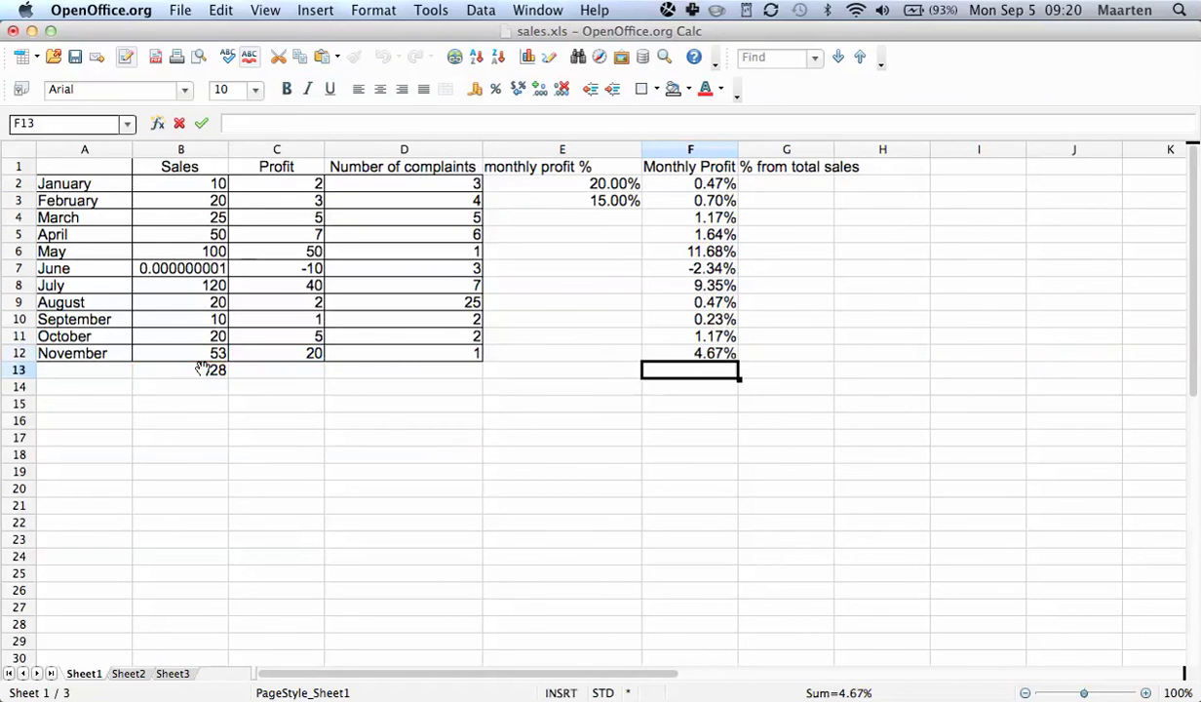
{"action": "left_click", "coordinate": [714, 351]}
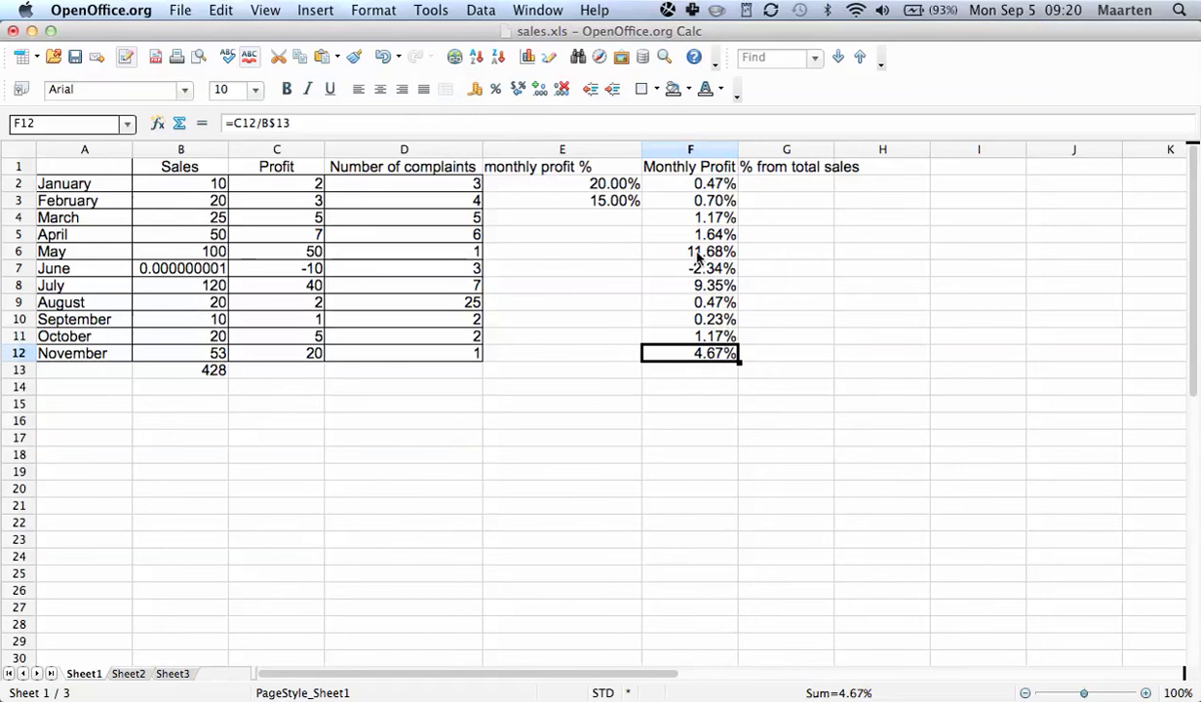
{"action": "left_click", "coordinate": [690, 185]}
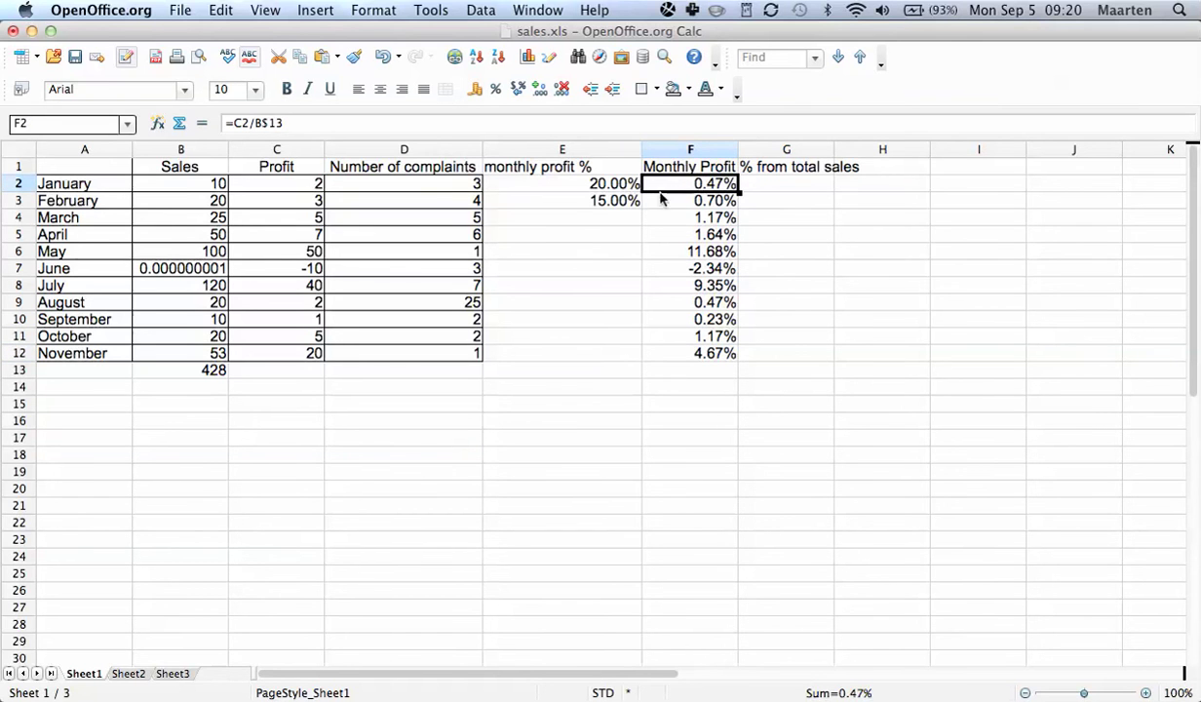
{"action": "key", "text": "F2"}
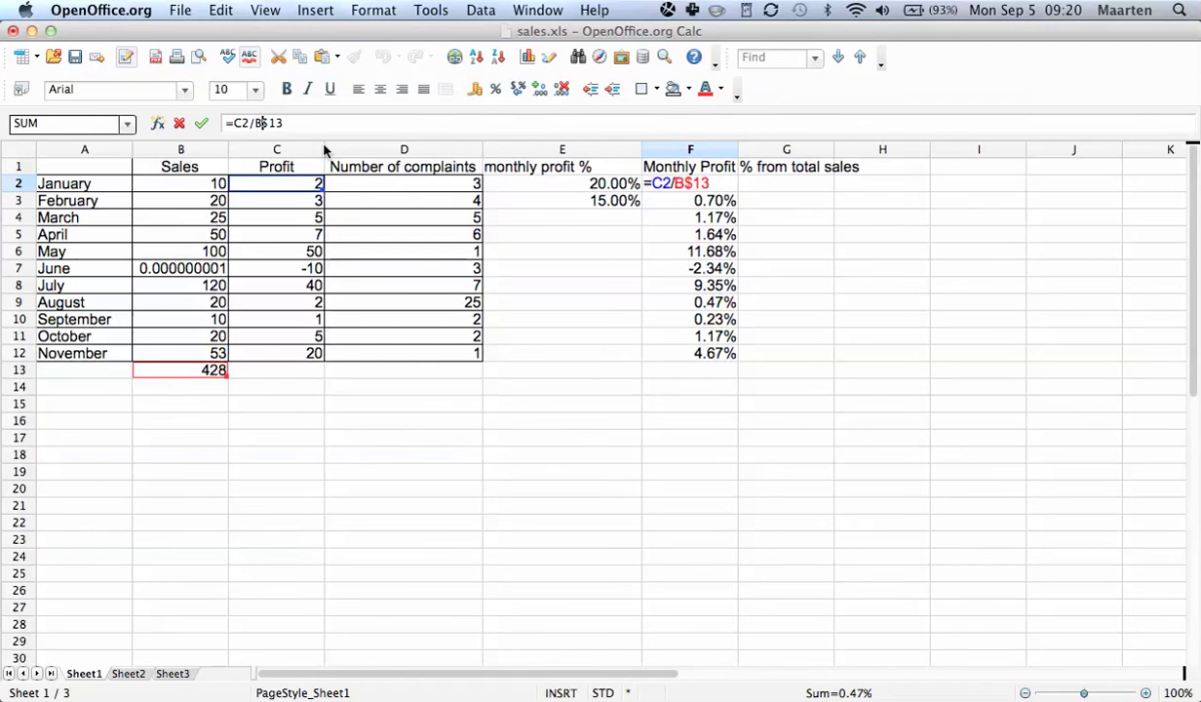
{"action": "key", "text": "Return"}
{"action": "left_click", "coordinate": [699, 190]}
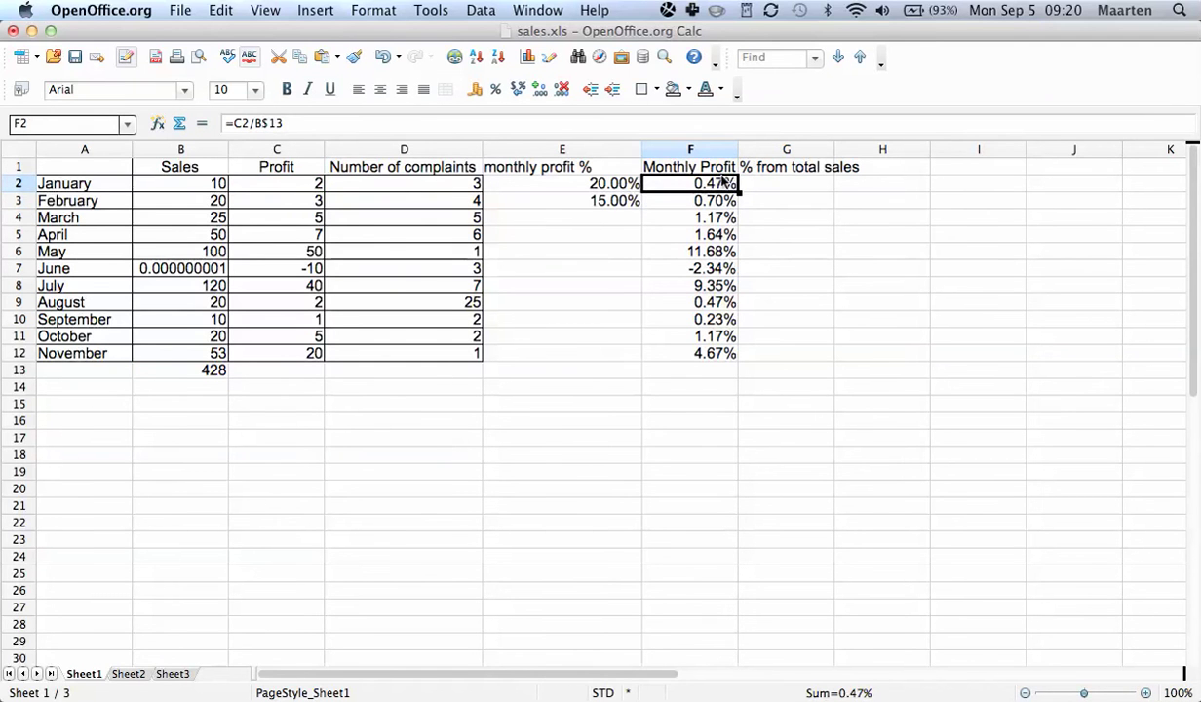
{"action": "left_click", "coordinate": [422, 182]}
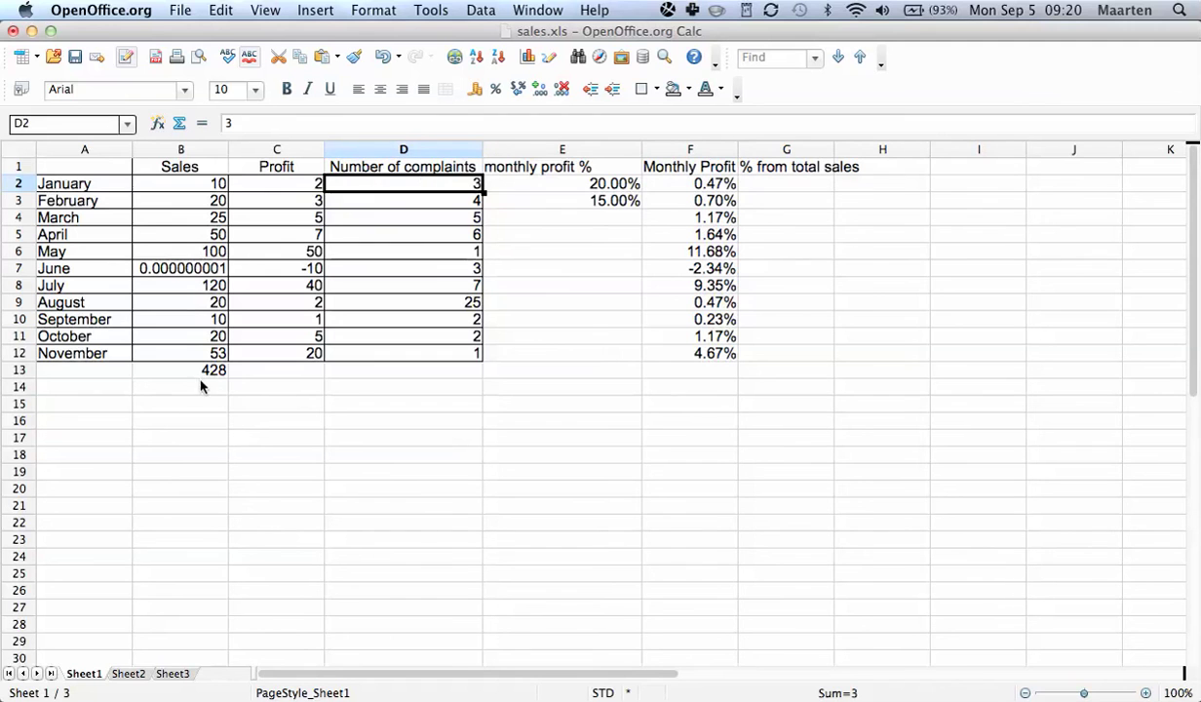
Fill the F2 formula sideways into G2 and inspect the cells that the G2 formula references.
{"action": "left_click", "coordinate": [683, 183]}
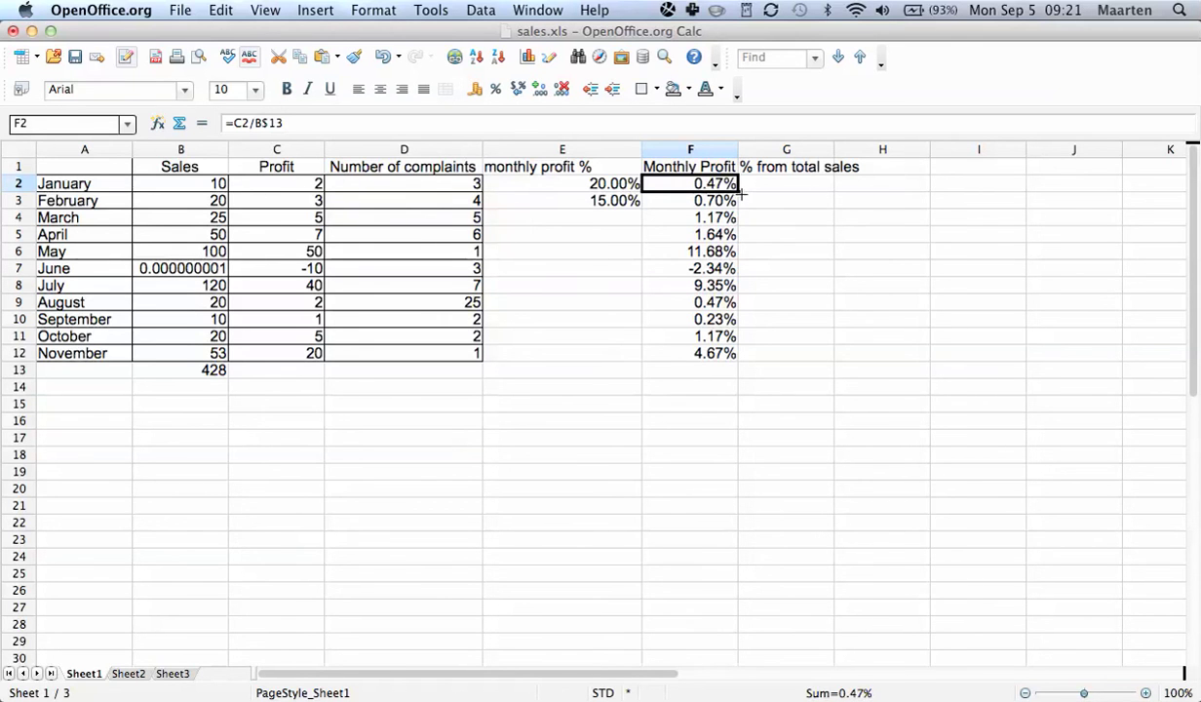
{"action": "left_click_drag", "start_coordinate": [740, 194], "coordinate": [804, 191]}
{"action": "left_click", "coordinate": [794, 185]}
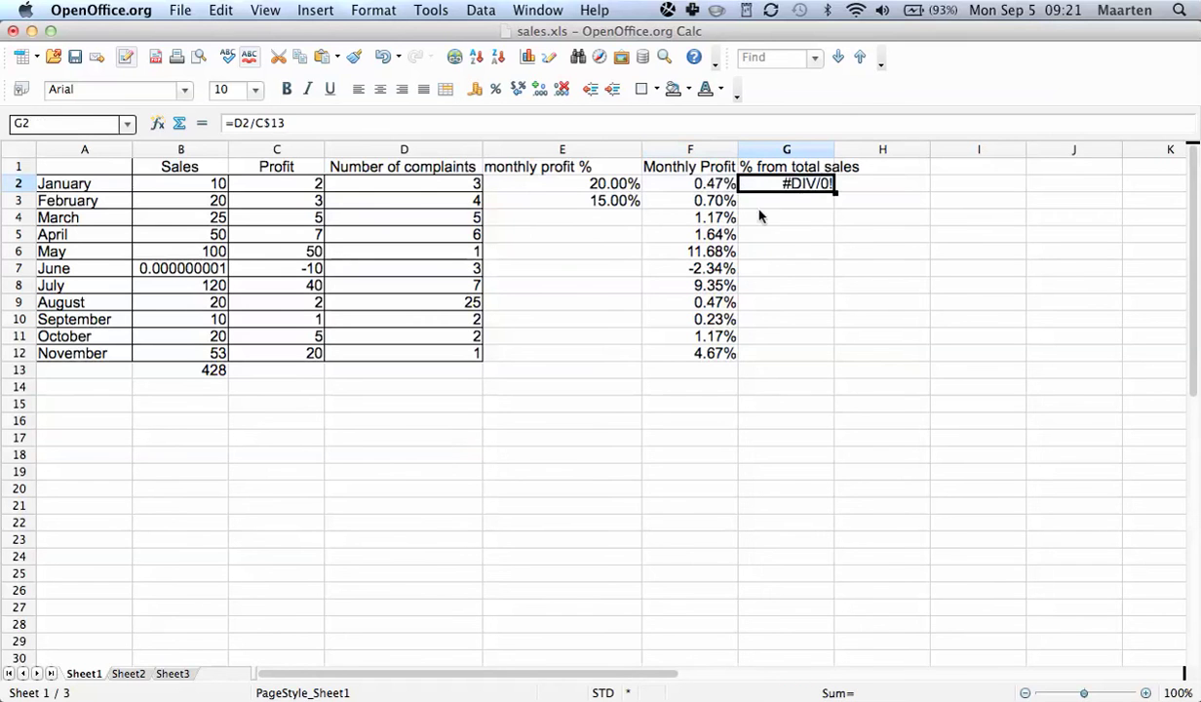
{"action": "left_click", "coordinate": [269, 122]}
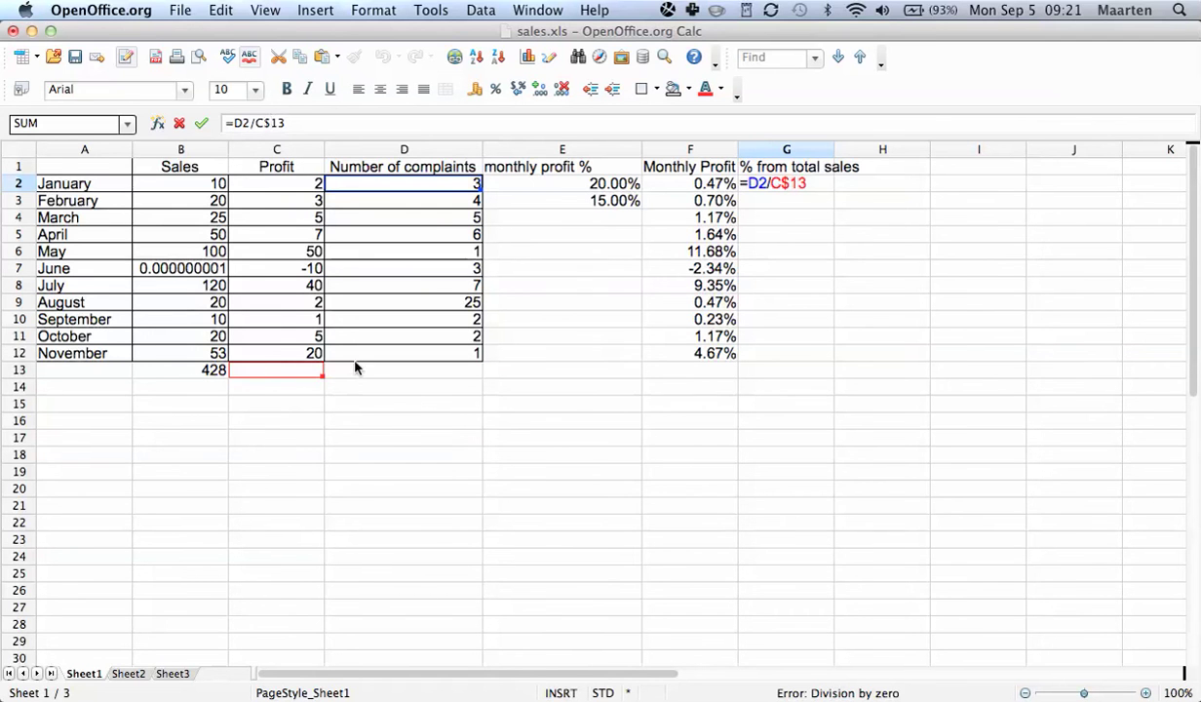
{"action": "key", "text": "Return"}
Make the total sales reference in F2 fully absolute as =C2/$B$13 and fill it sideways into G2.
{"action": "key", "text": "Up"}
{"action": "key", "text": "Left"}
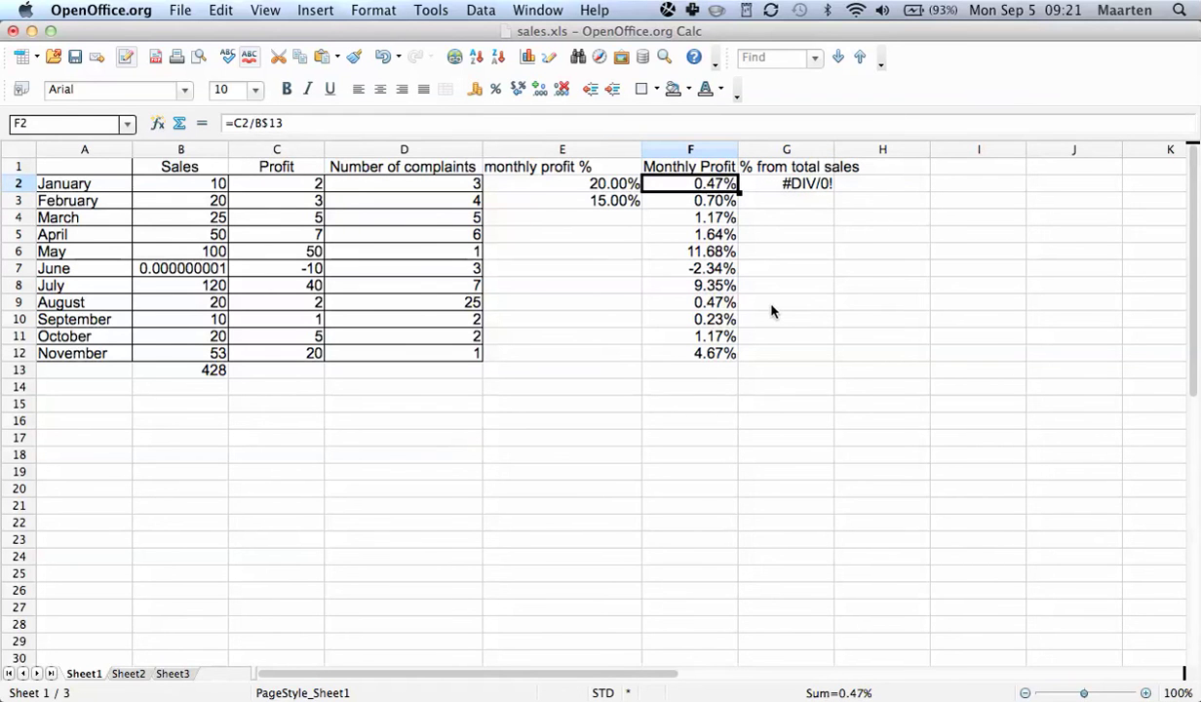
{"action": "left_click", "coordinate": [256, 123]}
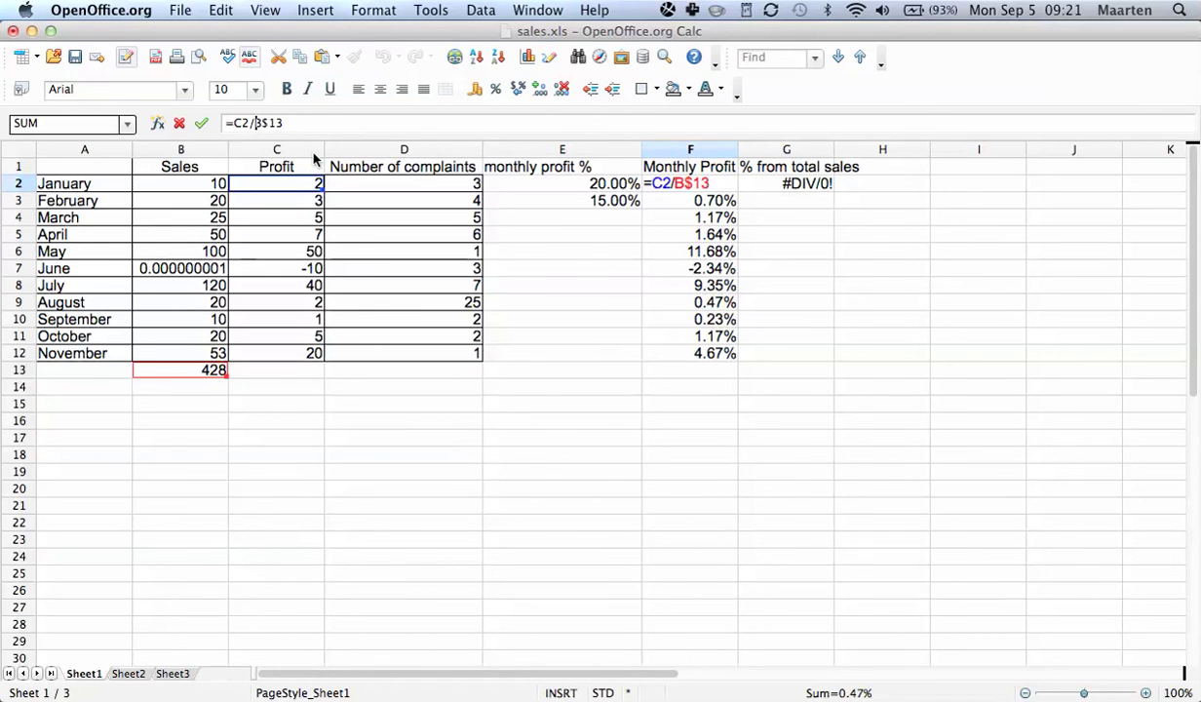
{"action": "type", "text": "$"}
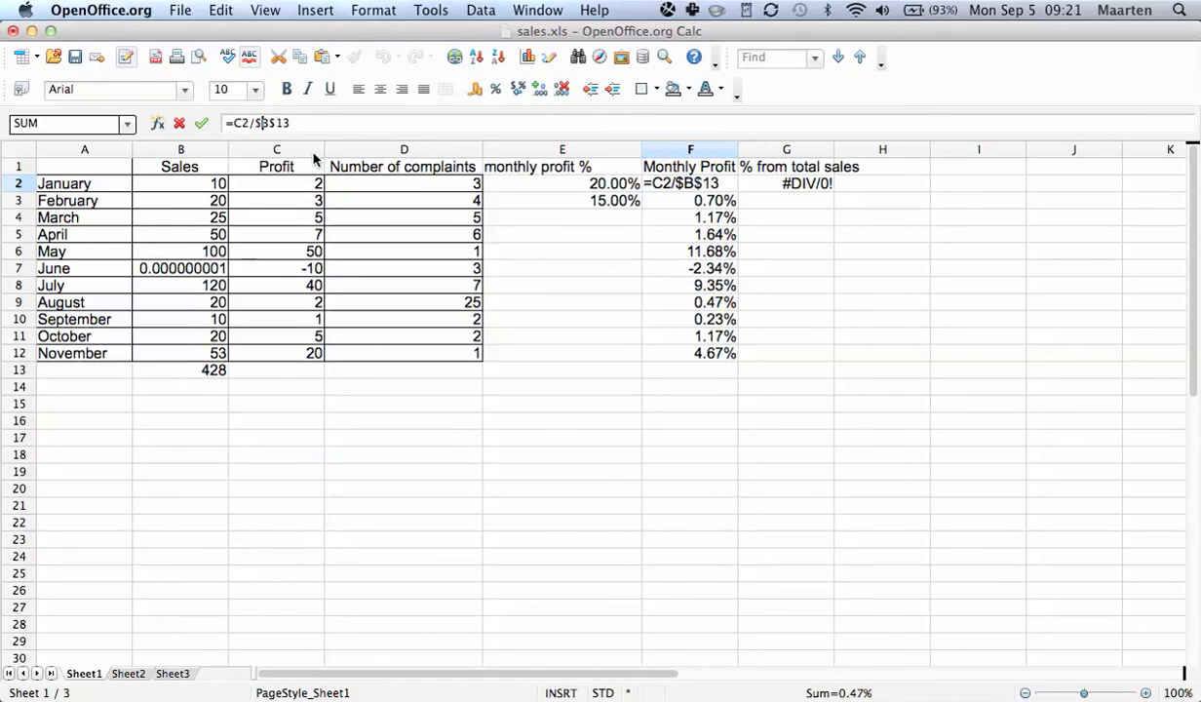
{"action": "key", "text": "Return"}
{"action": "key", "text": "Up"}
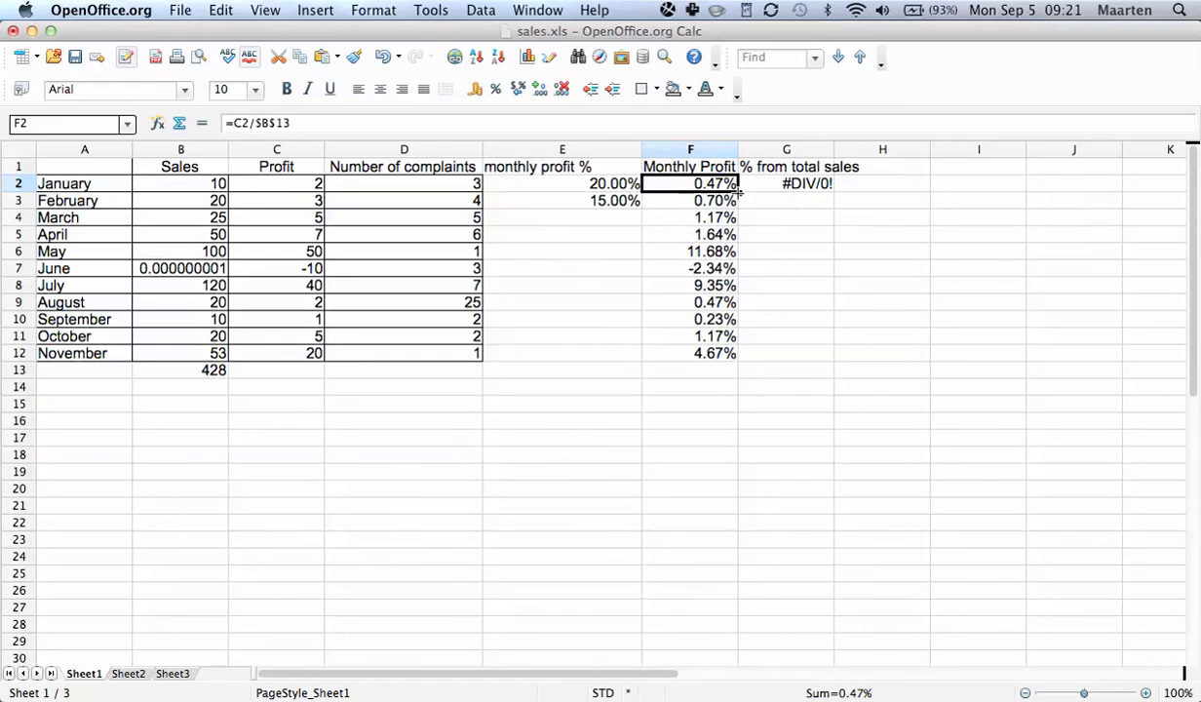
{"action": "left_click_drag", "start_coordinate": [740, 192], "coordinate": [809, 191]}
Copy the formula in F2 and paste it into G2.
{"action": "left_click", "coordinate": [682, 184]}
{"action": "left_click", "coordinate": [222, 10]}
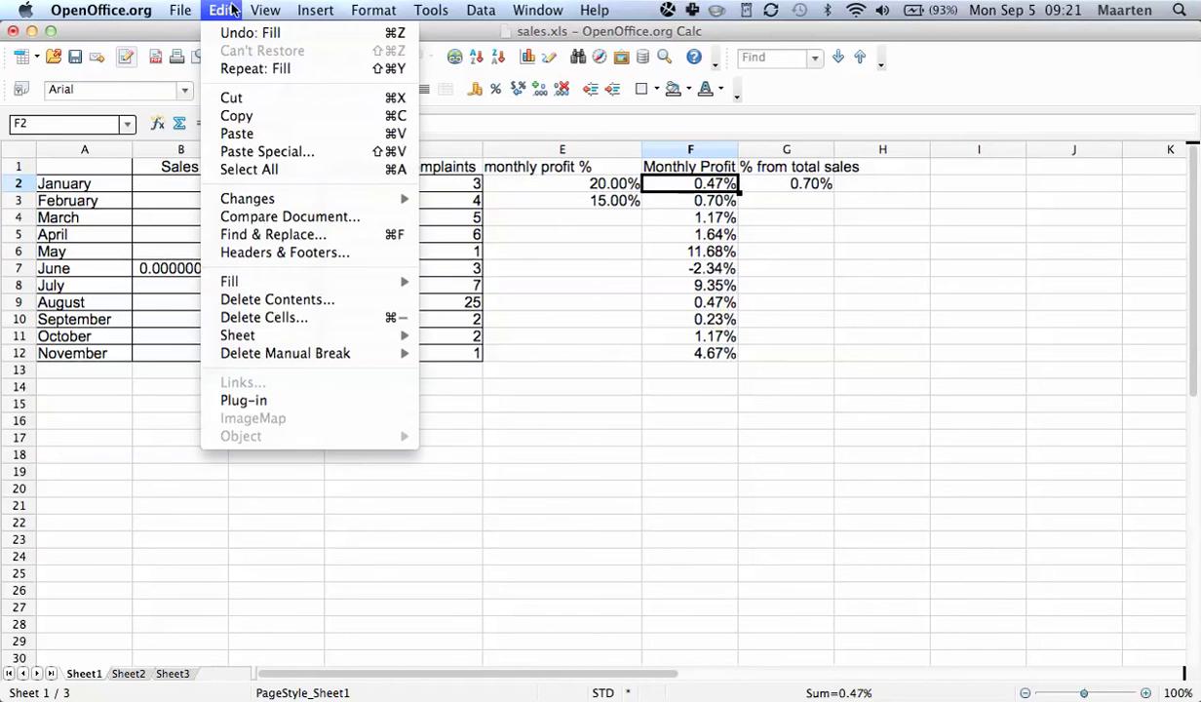
{"action": "left_click", "coordinate": [244, 118]}
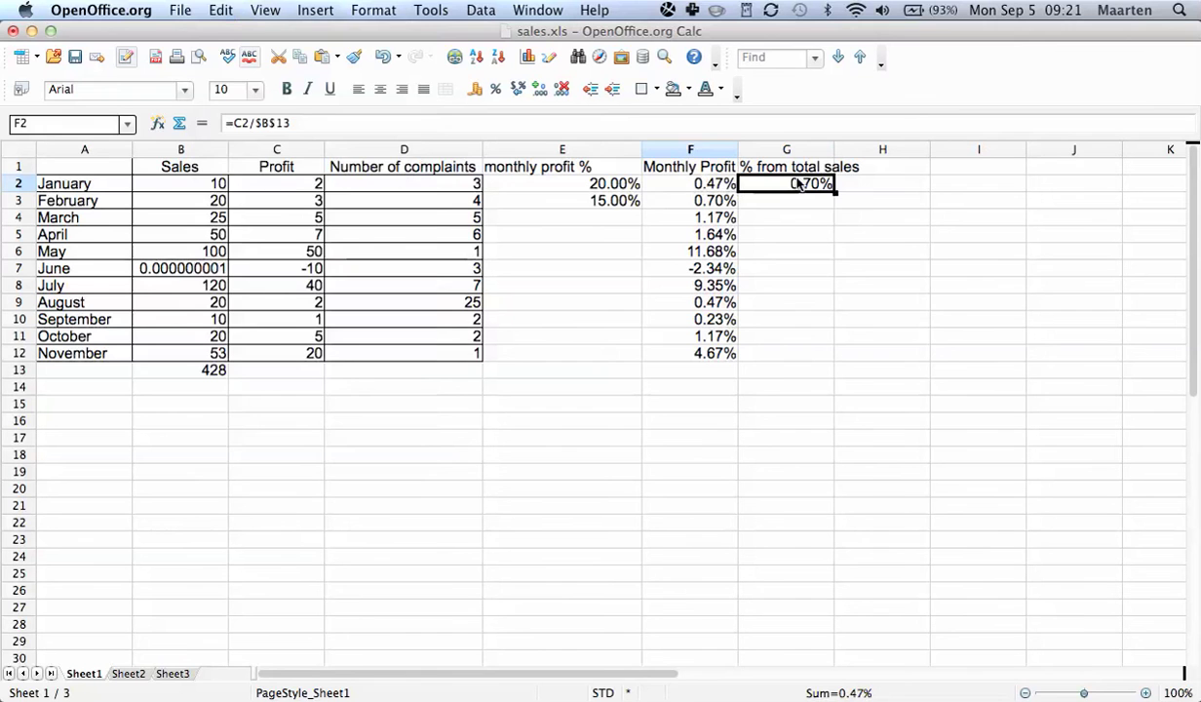
{"action": "left_click", "coordinate": [809, 185]}
{"action": "left_click", "coordinate": [221, 9]}
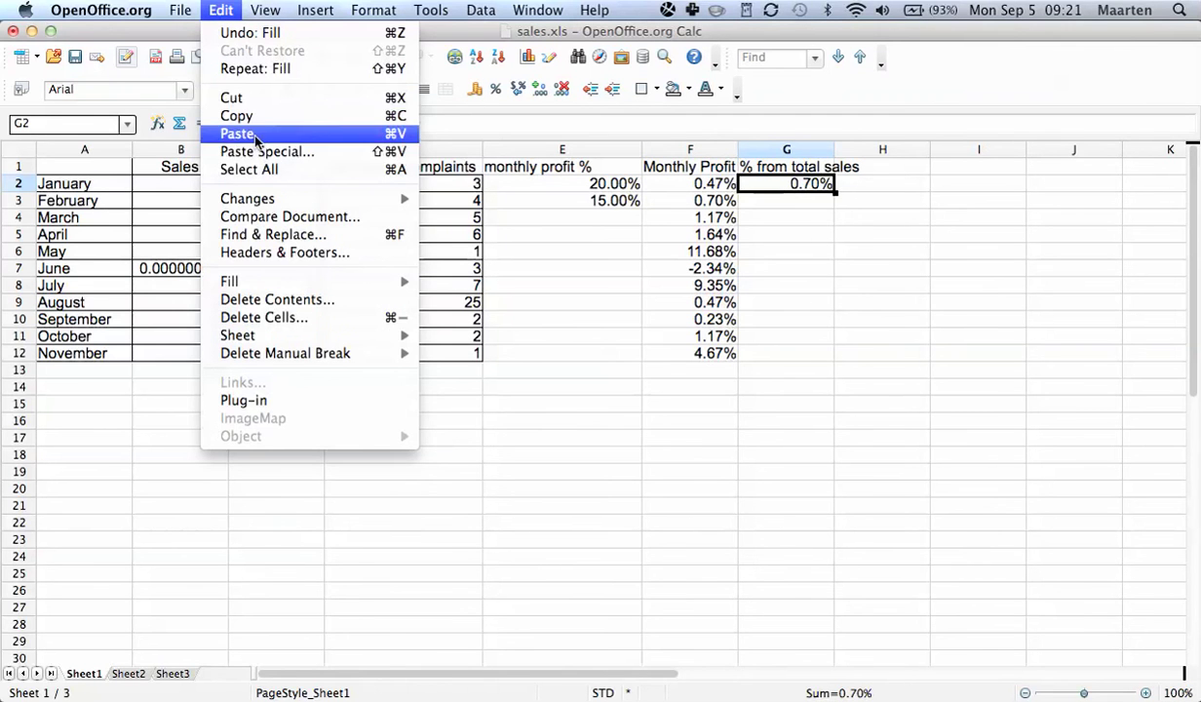
{"action": "left_click", "coordinate": [237, 134]}
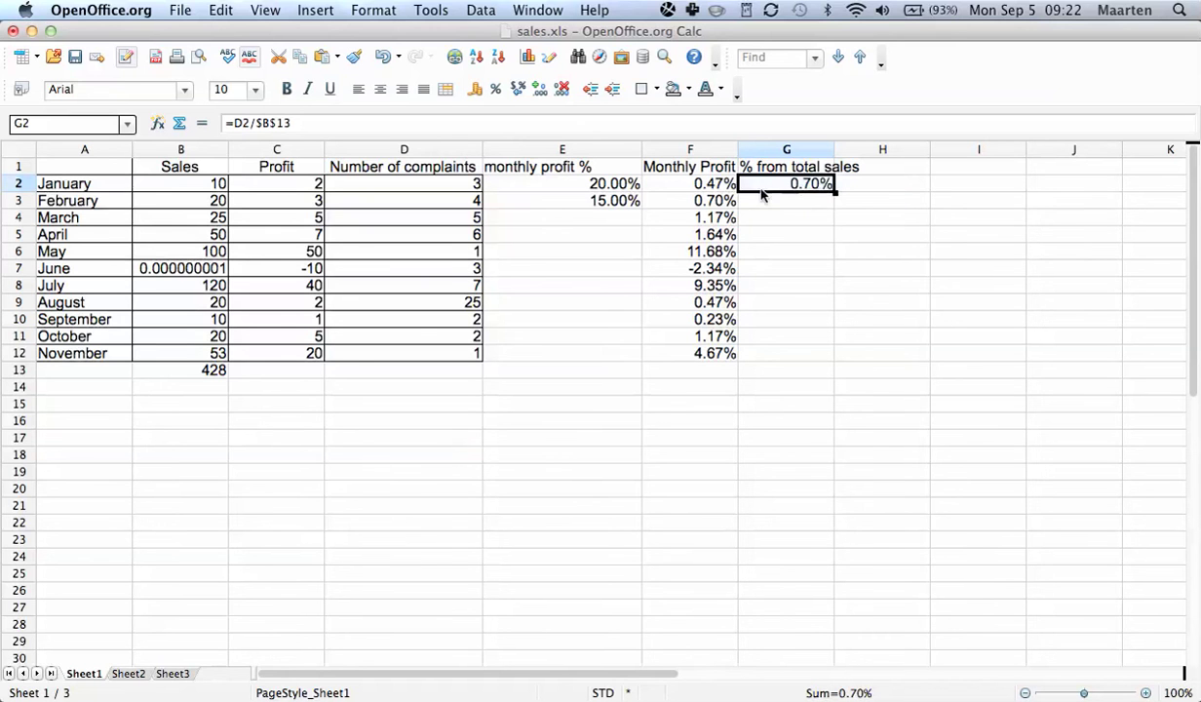
Inspect which cells the pasted formula in G2 references.
{"action": "left_click", "coordinate": [256, 123]}
{"action": "type", "text": "$"}
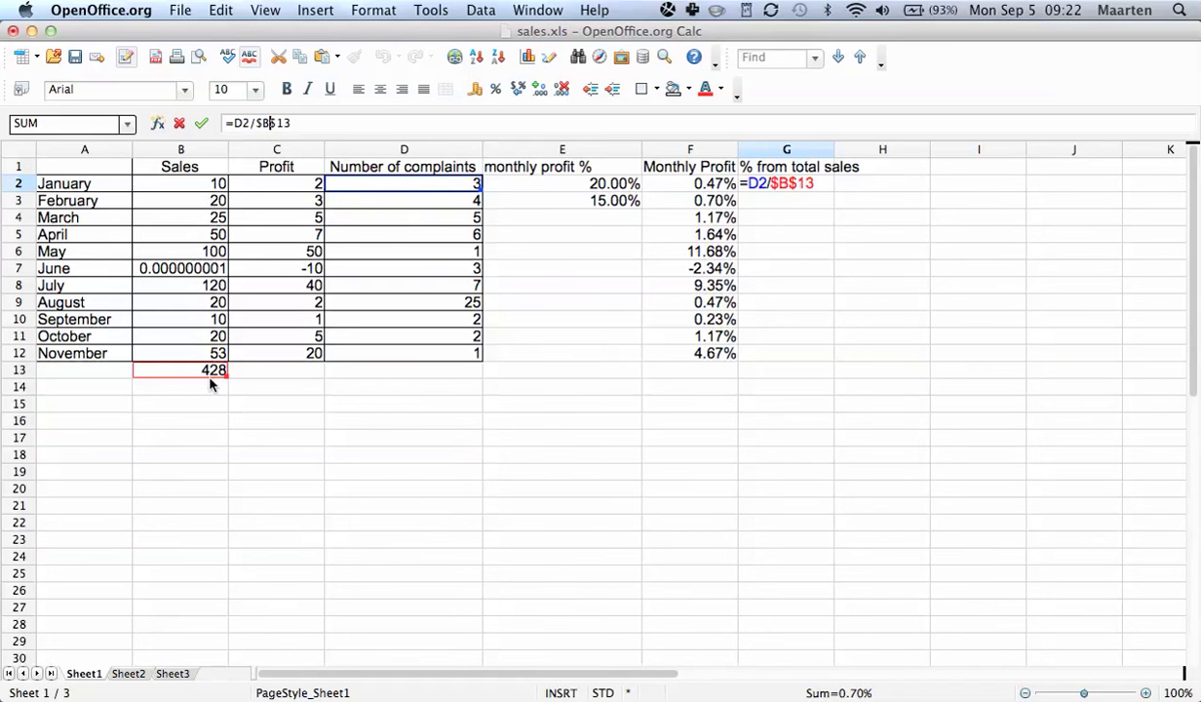
{"action": "key", "text": "Return"}
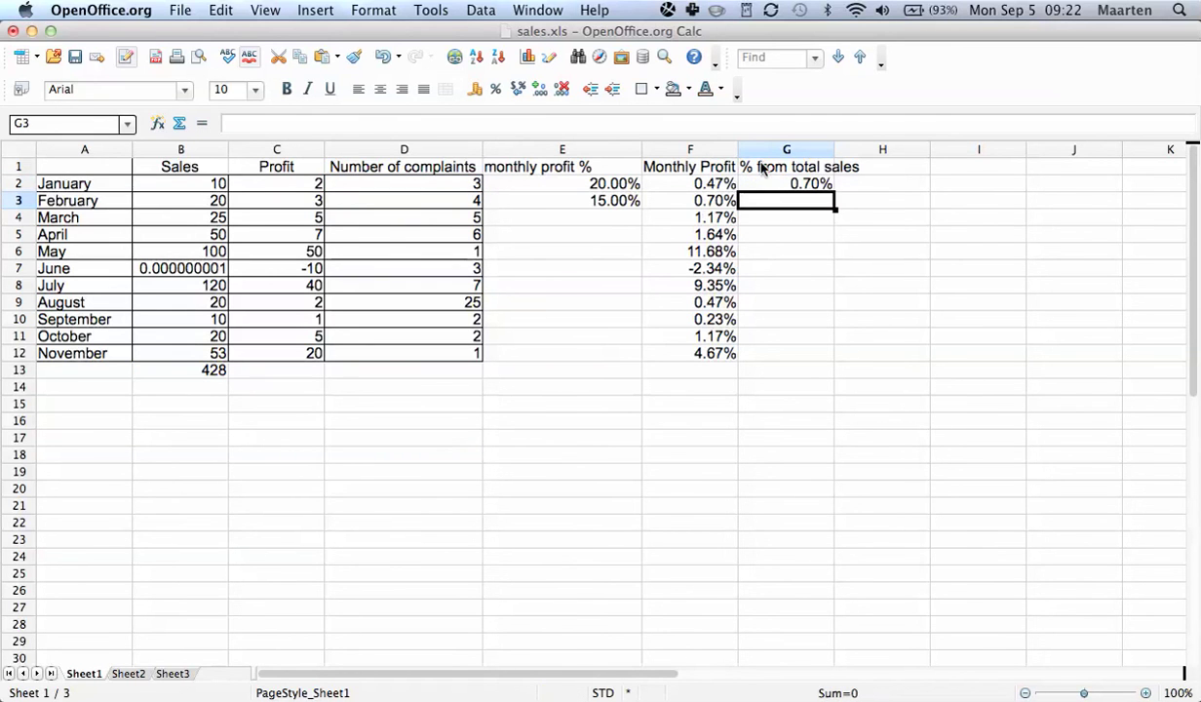
Fill the G2 formula down through G12 and compare the formulas in G12 and G2.
{"action": "left_click", "coordinate": [813, 185]}
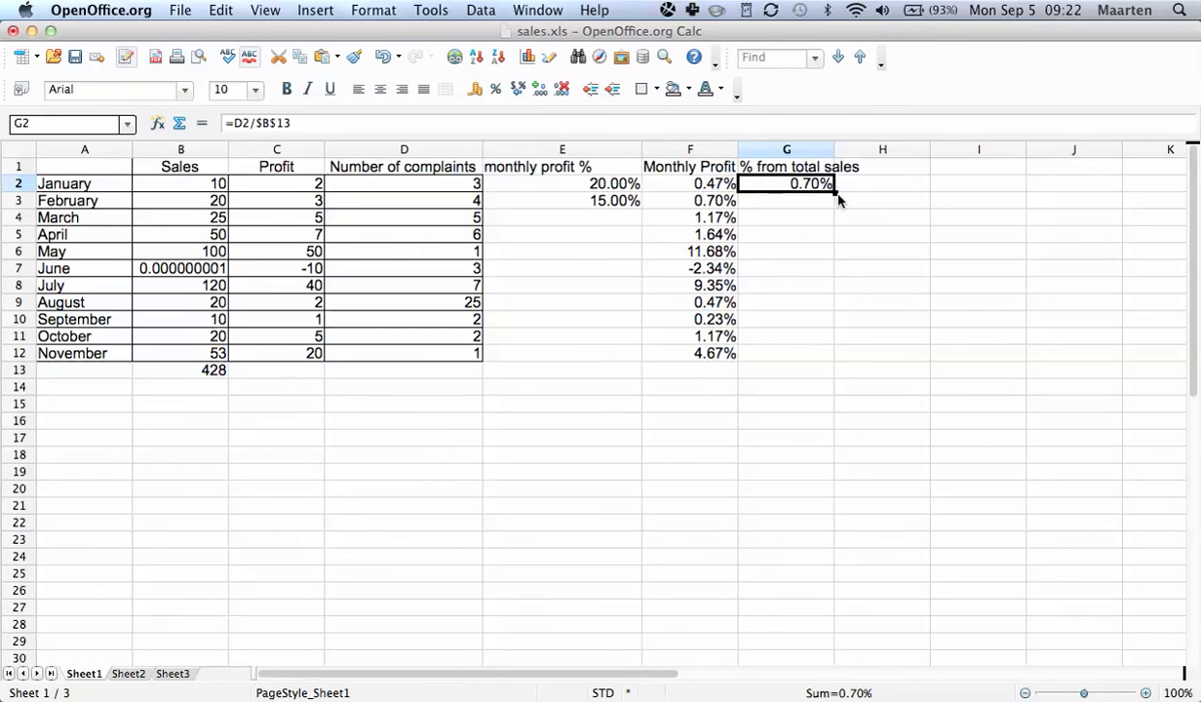
{"action": "left_click_drag", "start_coordinate": [836, 193], "coordinate": [831, 361]}
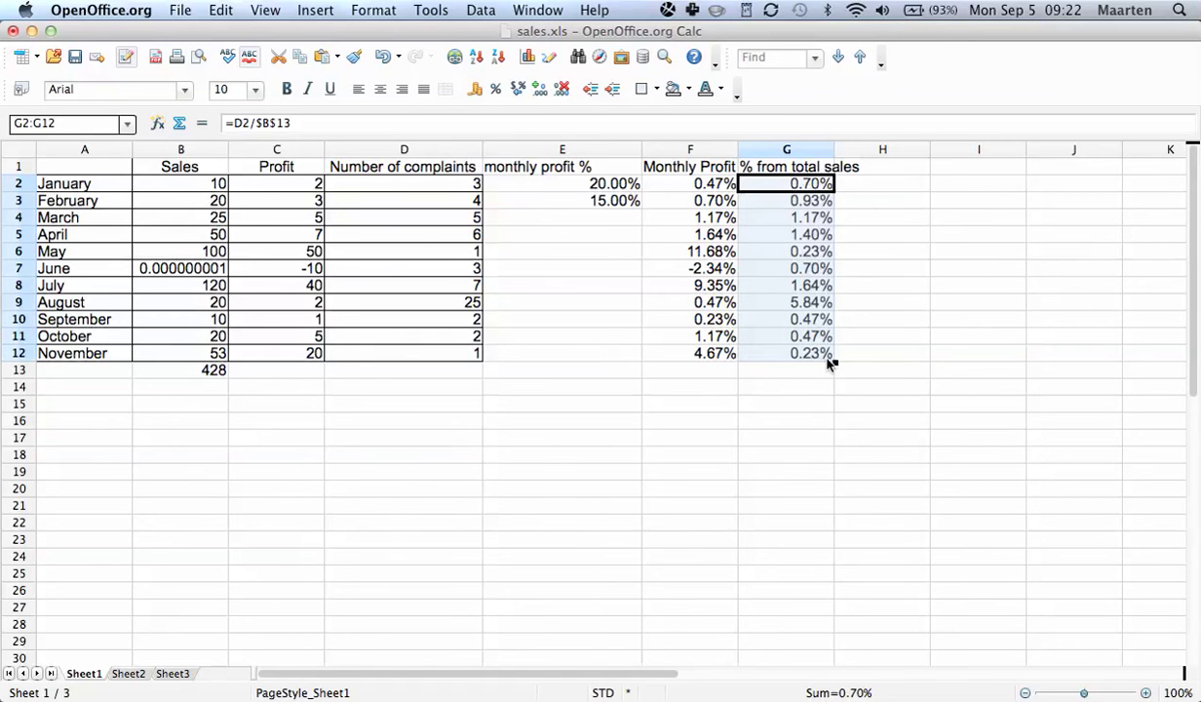
{"action": "left_click", "coordinate": [820, 355]}
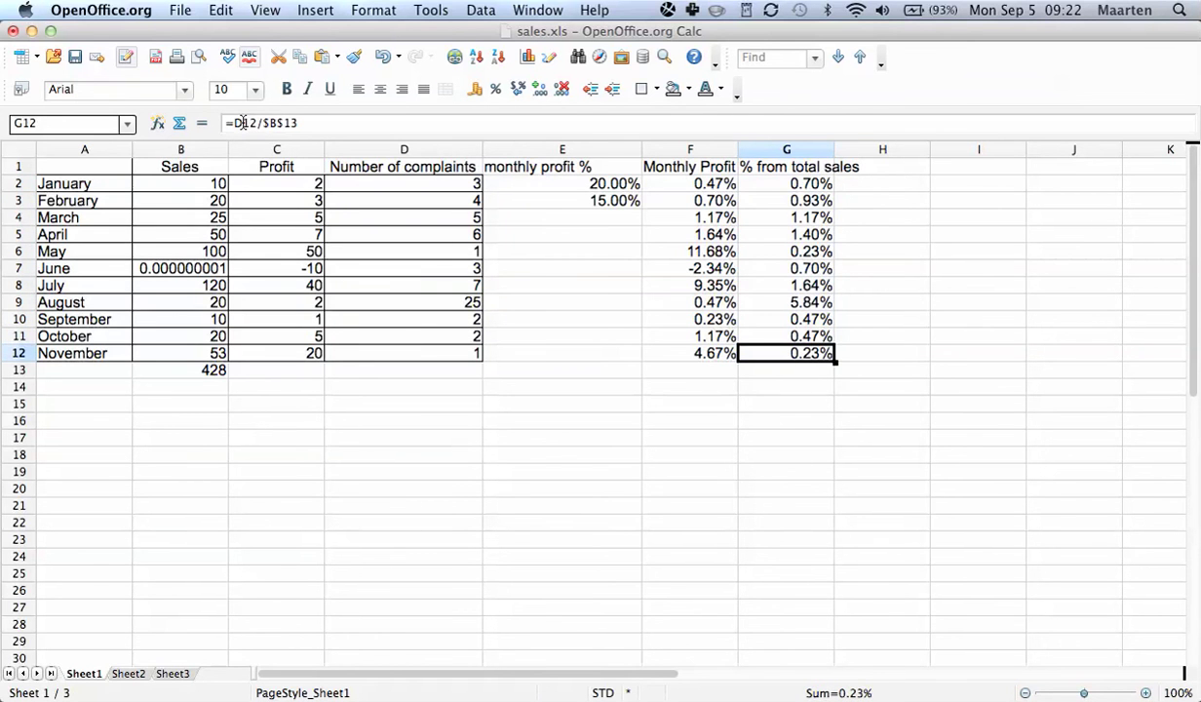
{"action": "left_click", "coordinate": [814, 188]}
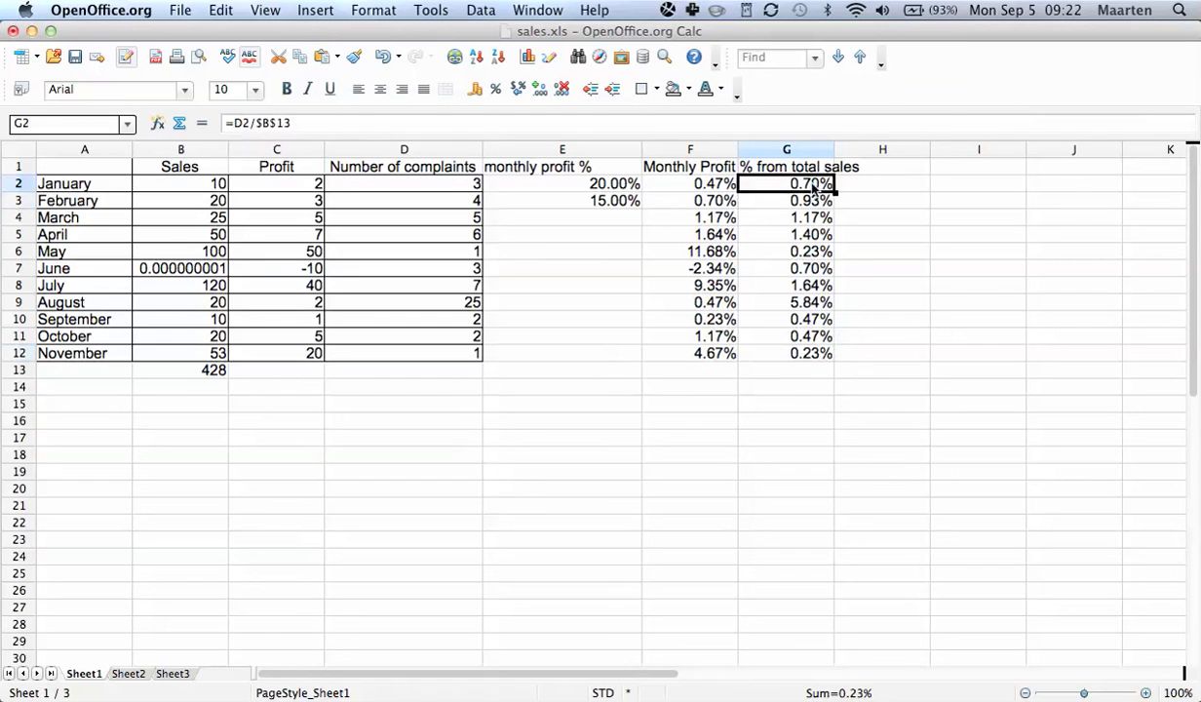
Examine which cells the filled formulas in G3 and G4 reference, focusing on the absolute total sales reference.
{"action": "left_click", "coordinate": [797, 202]}
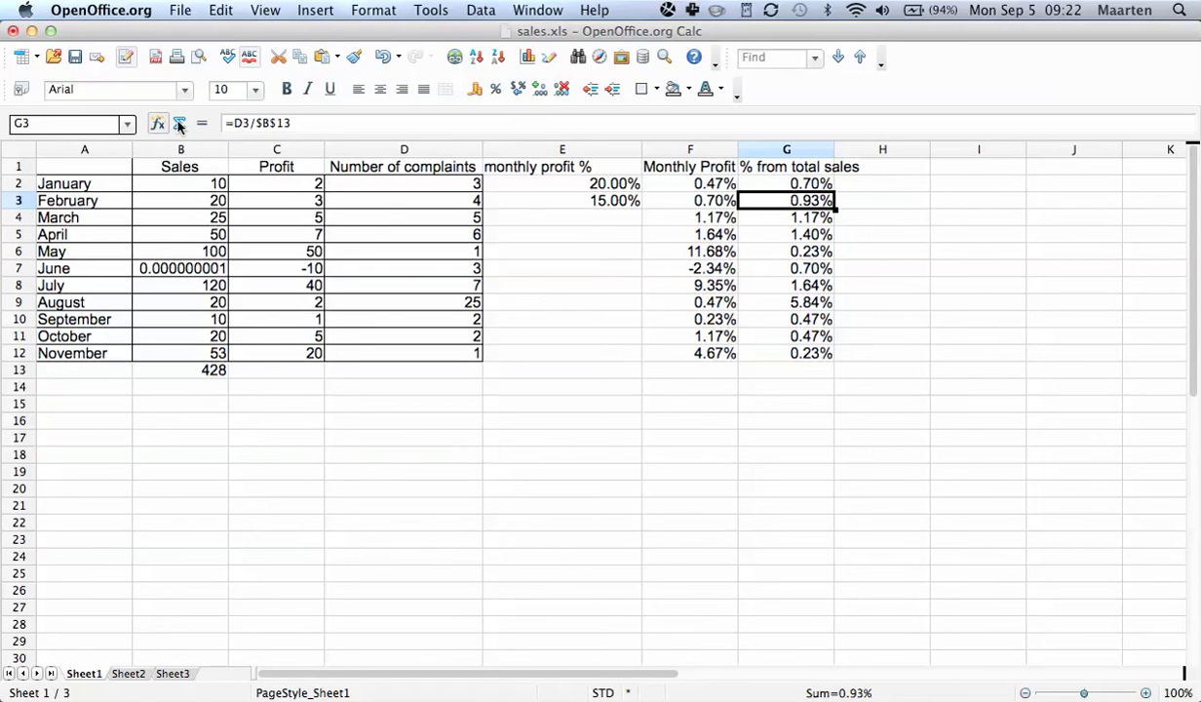
{"action": "left_click", "coordinate": [255, 124]}
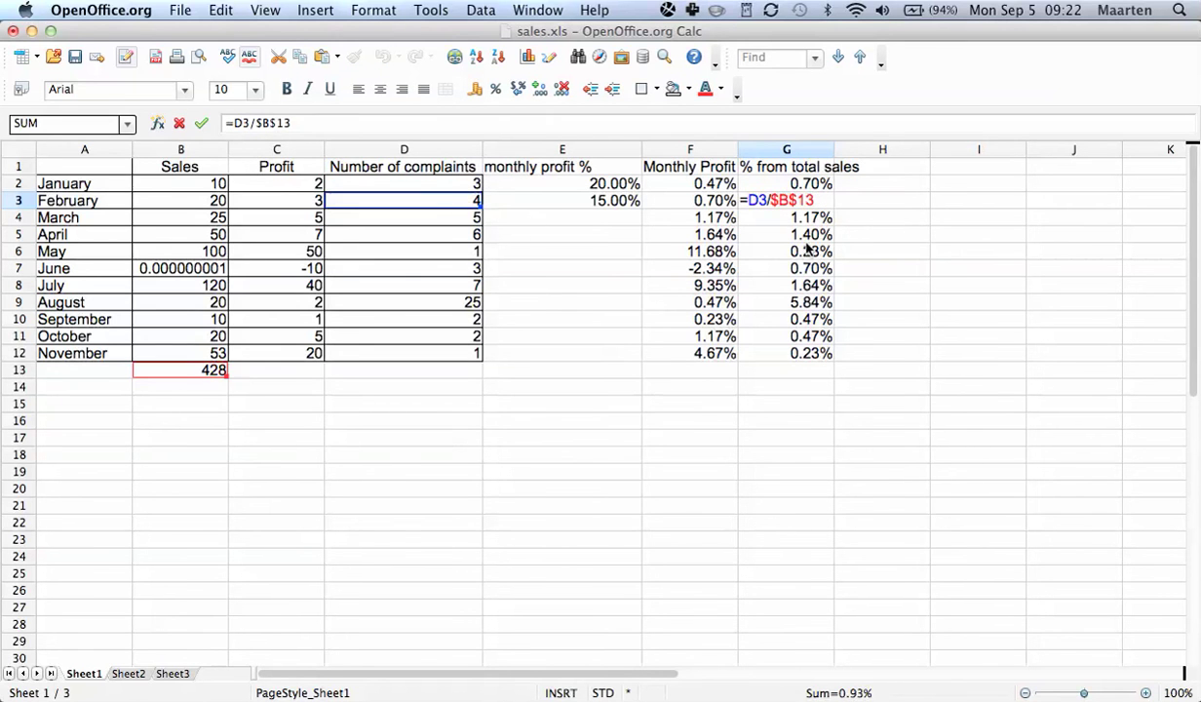
{"action": "key", "text": "Return"}
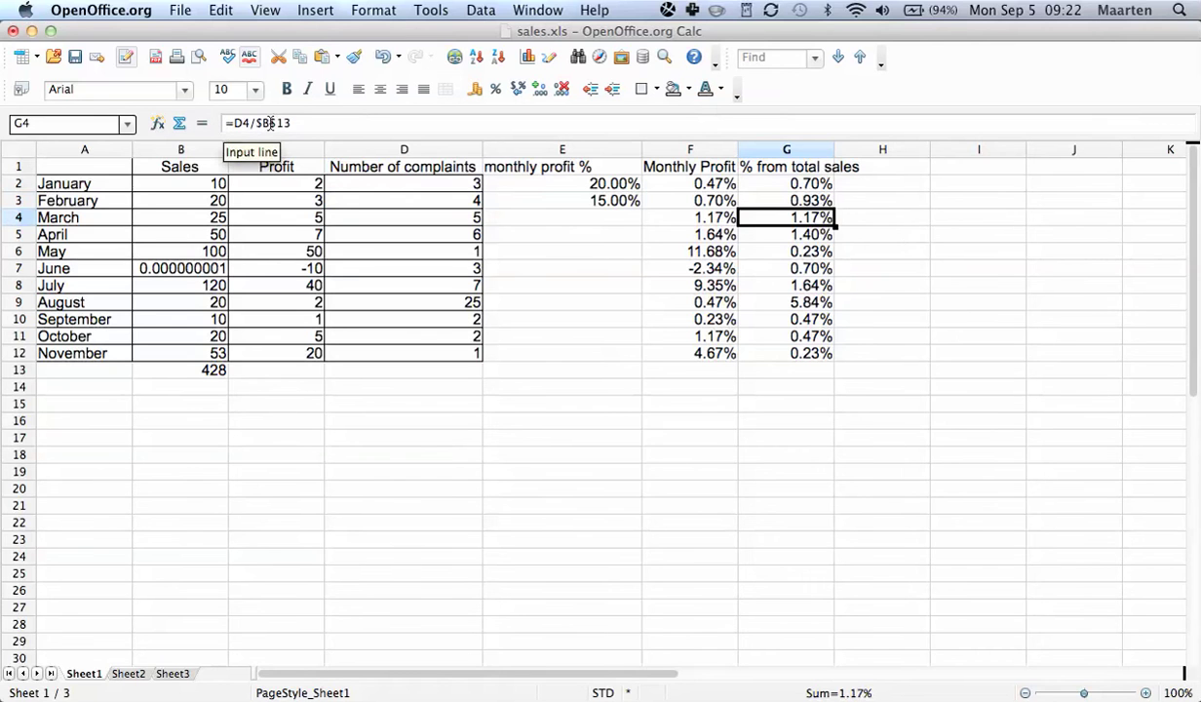
{"action": "left_click", "coordinate": [260, 123]}
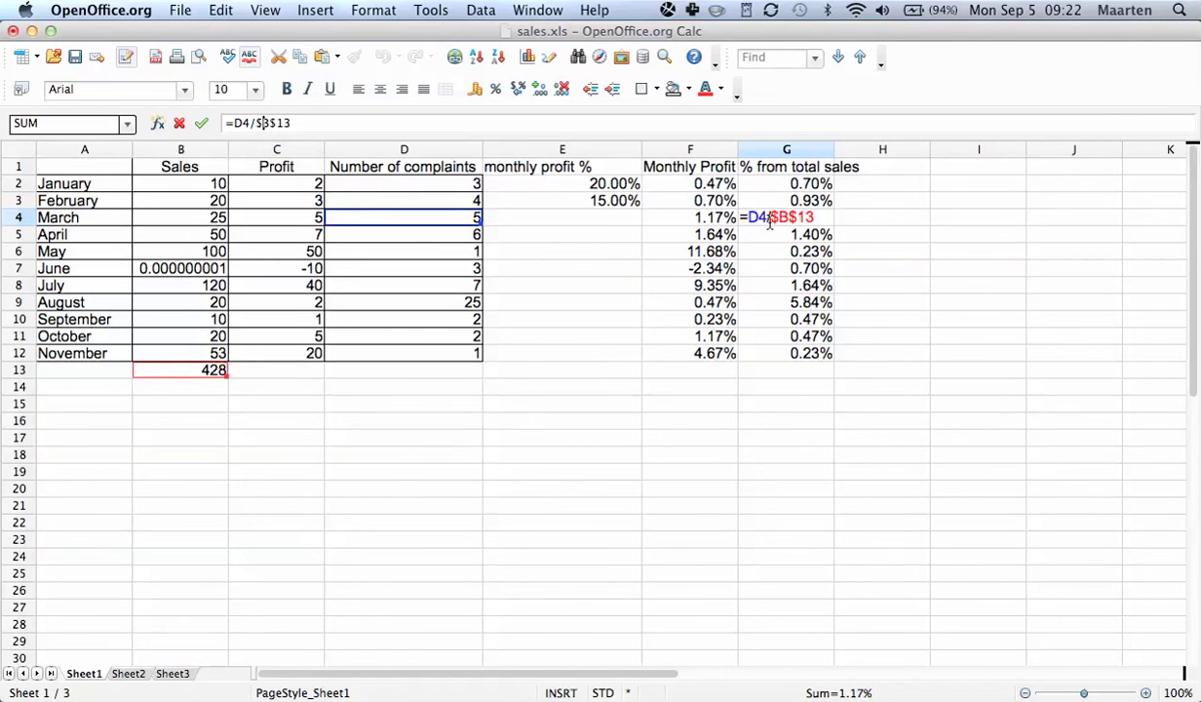
{"action": "key", "text": "Return"}
{"action": "left_click", "coordinate": [769, 219]}
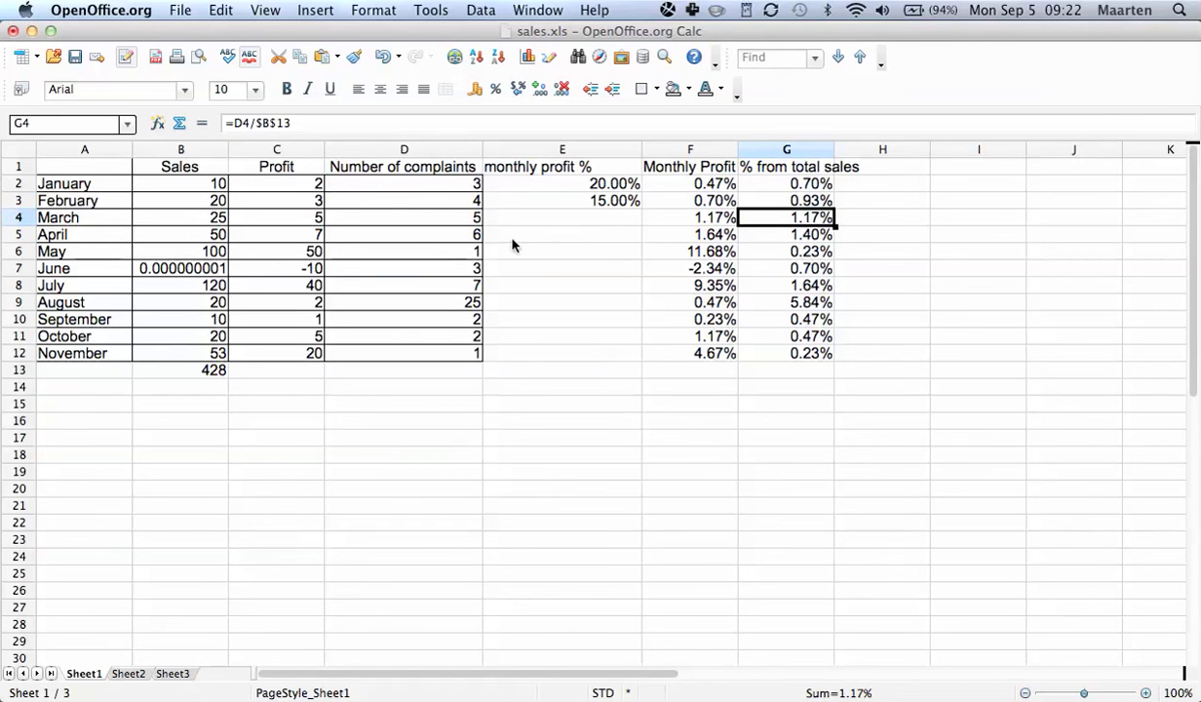
{"action": "left_click", "coordinate": [261, 123]}
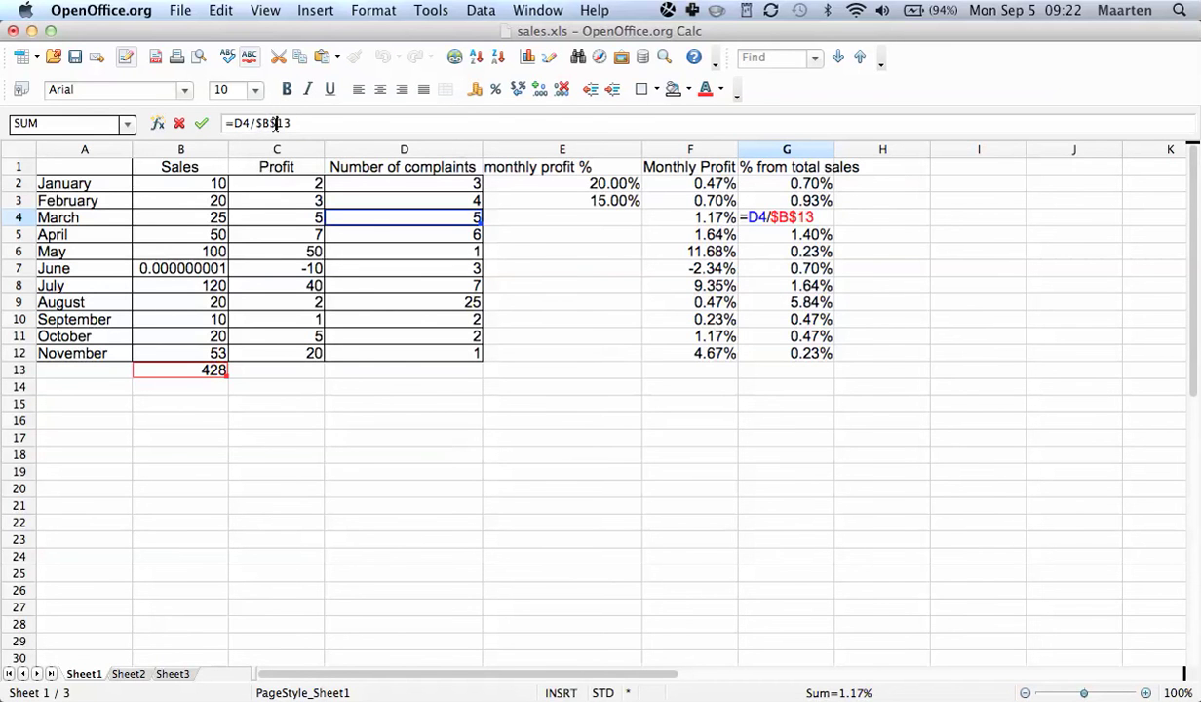
{"action": "key", "text": "Return"}
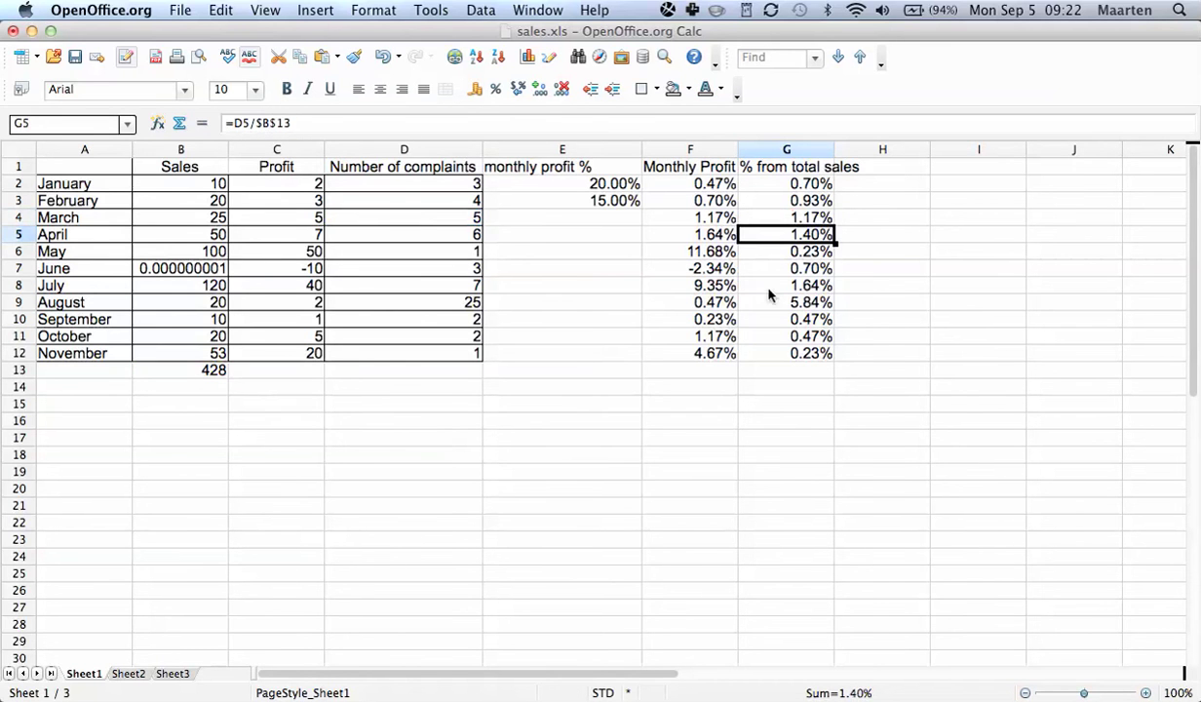
Make the row of the total sales reference in G4 relative as =D4/$B13 and fill it down through G12.
{"action": "left_click", "coordinate": [780, 217]}
{"action": "left_click", "coordinate": [293, 123]}
{"action": "key", "text": "Left"}
{"action": "key", "text": "Left"}
{"action": "key", "text": "BackSpace"}
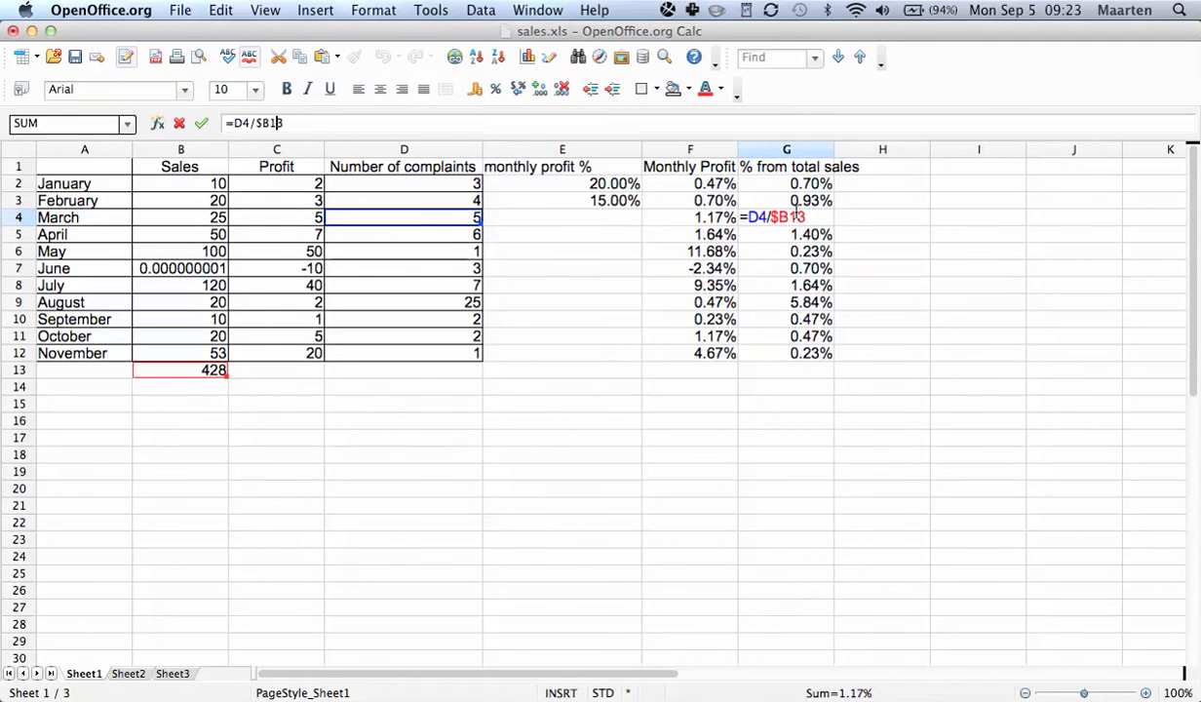
{"action": "key", "text": "Return"}
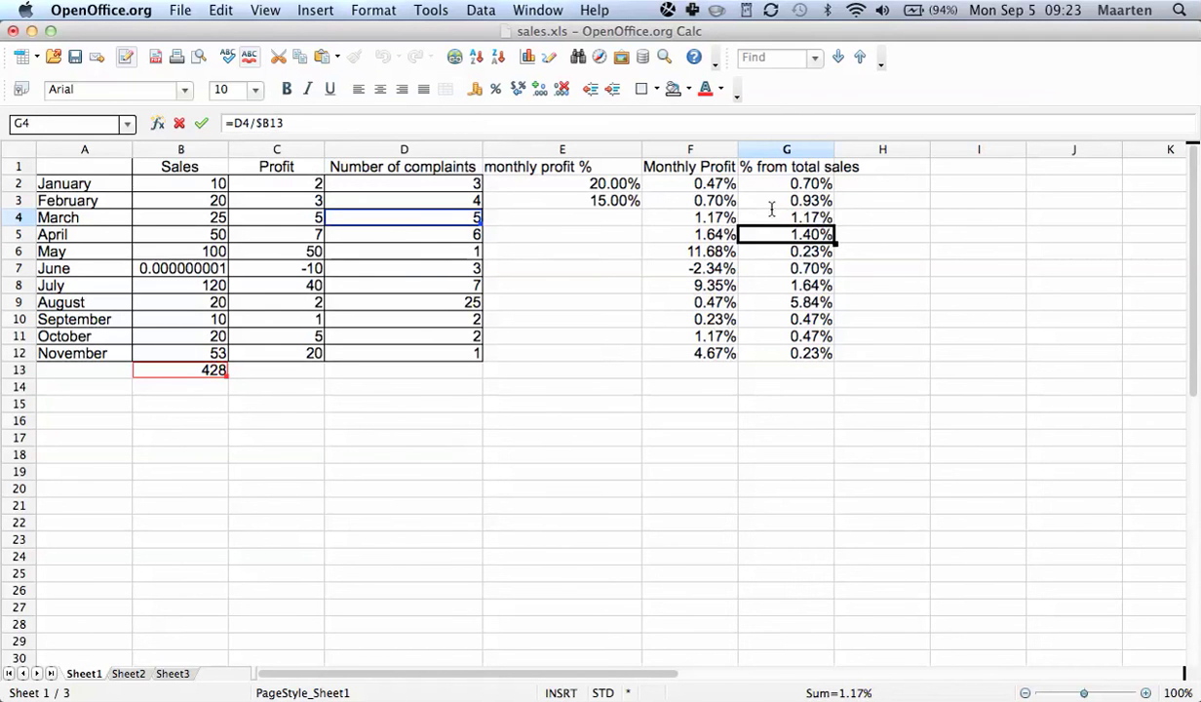
{"action": "left_click", "coordinate": [773, 214]}
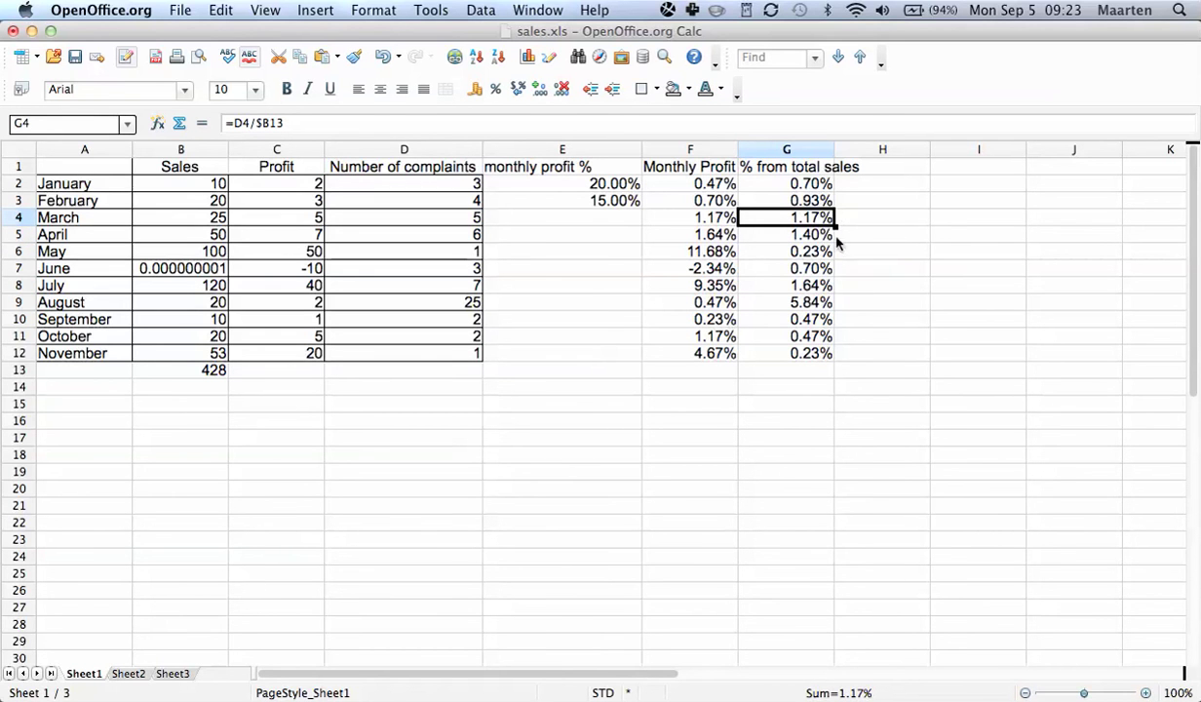
{"action": "left_click_drag", "start_coordinate": [836, 226], "coordinate": [834, 357]}
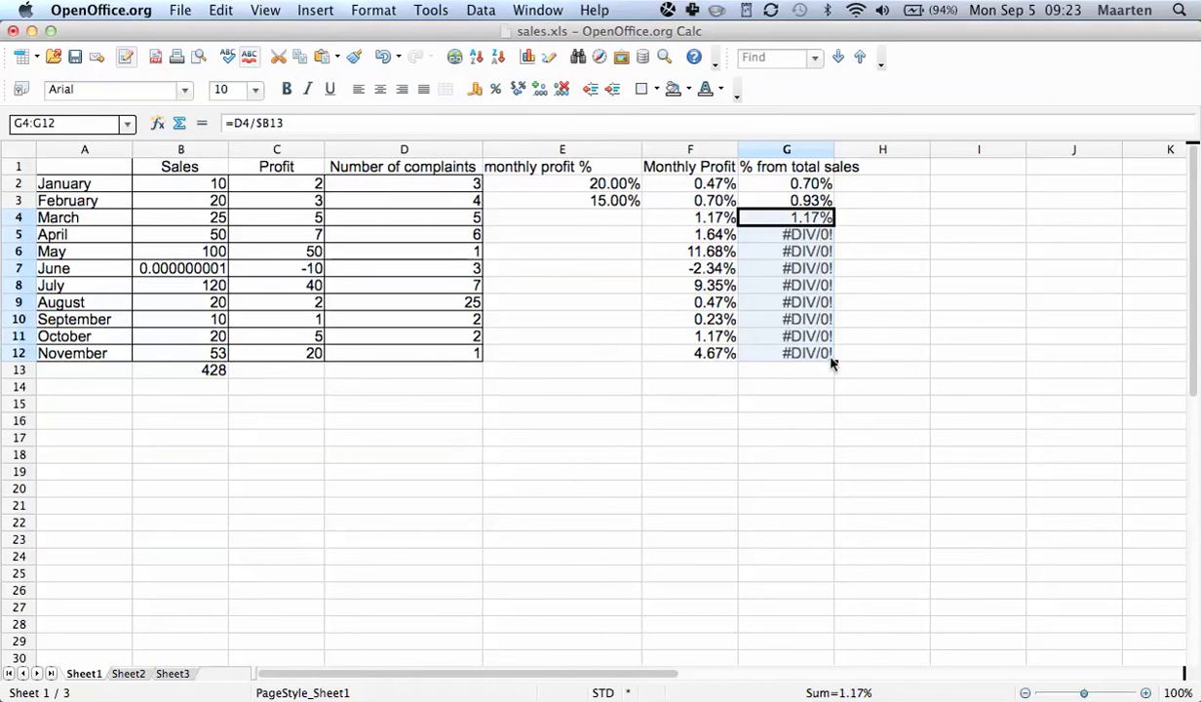
Inspect which cells June's filled formula in G7 references.
{"action": "left_click", "coordinate": [828, 270]}
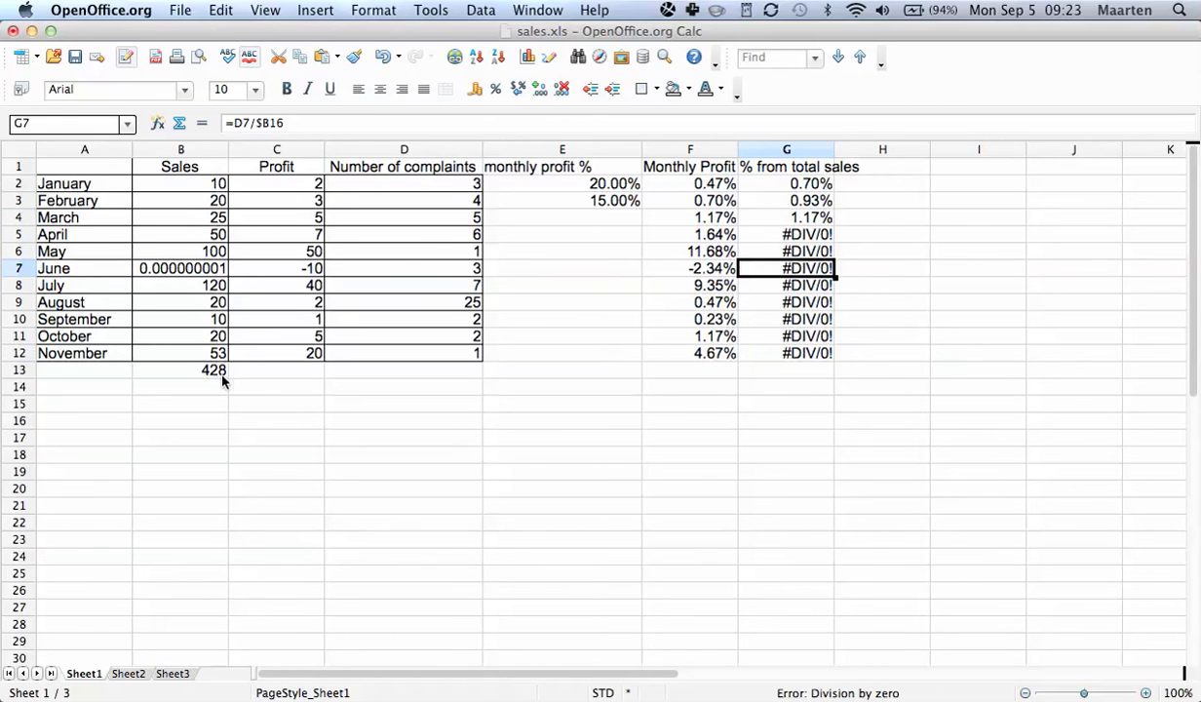
{"action": "key", "text": "F2"}
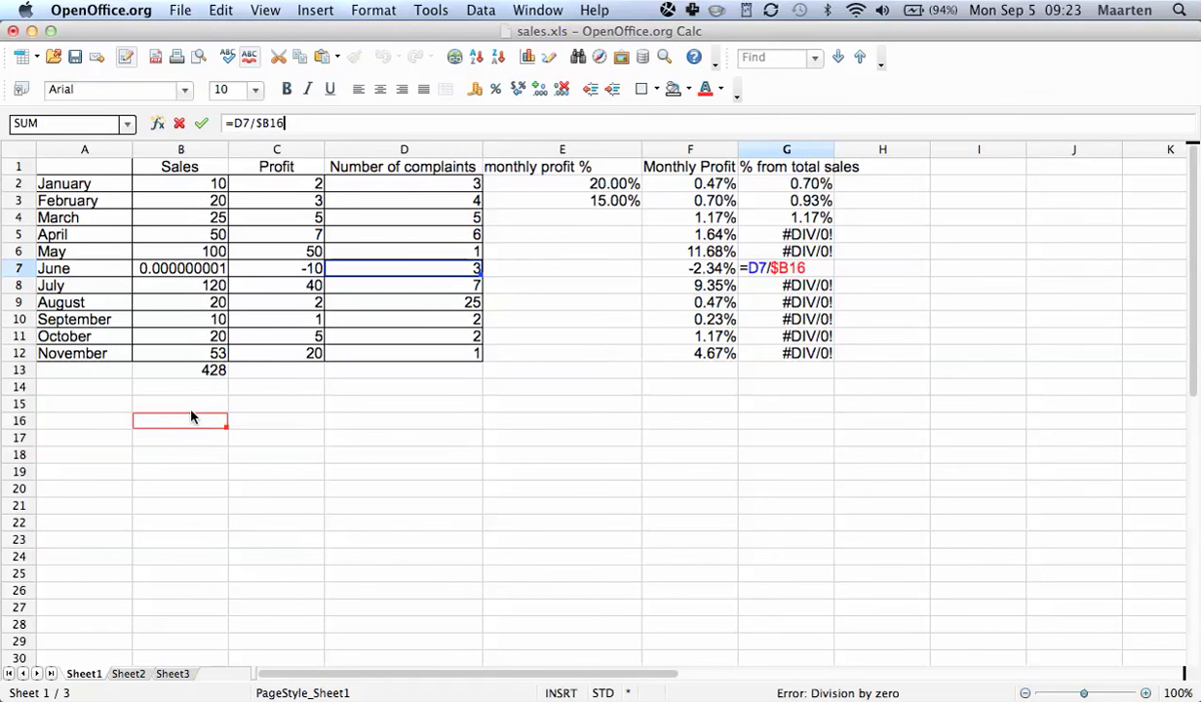
{"action": "key", "text": "Return"}
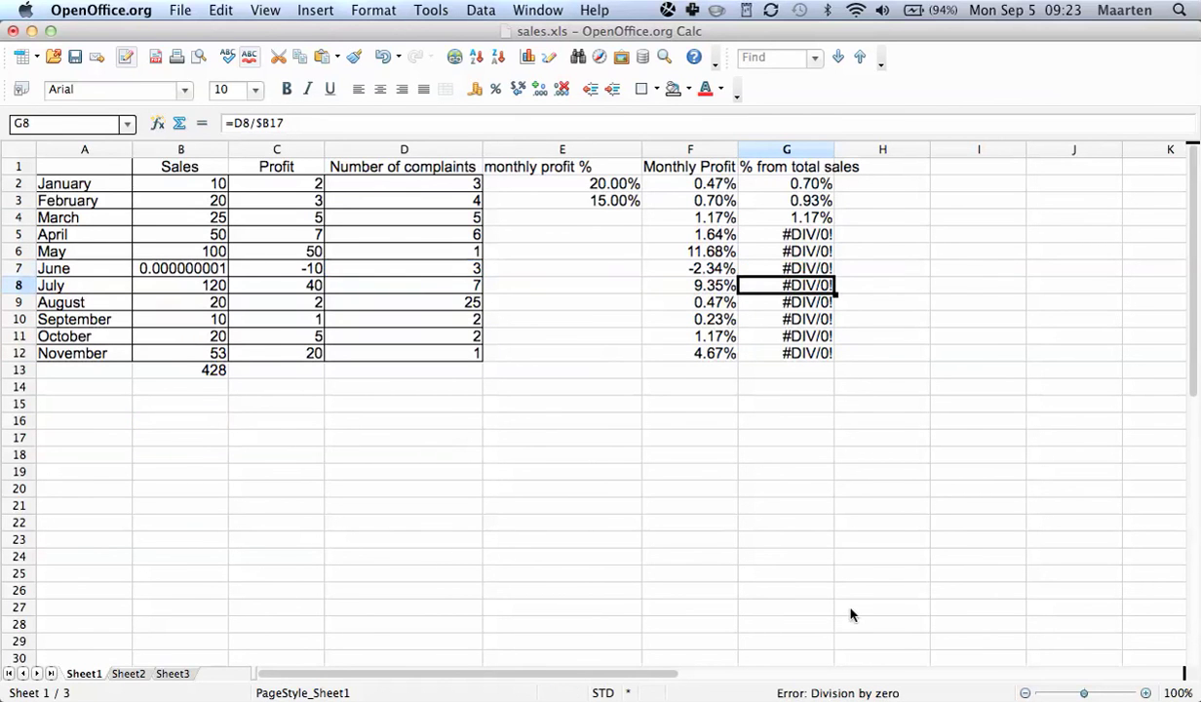